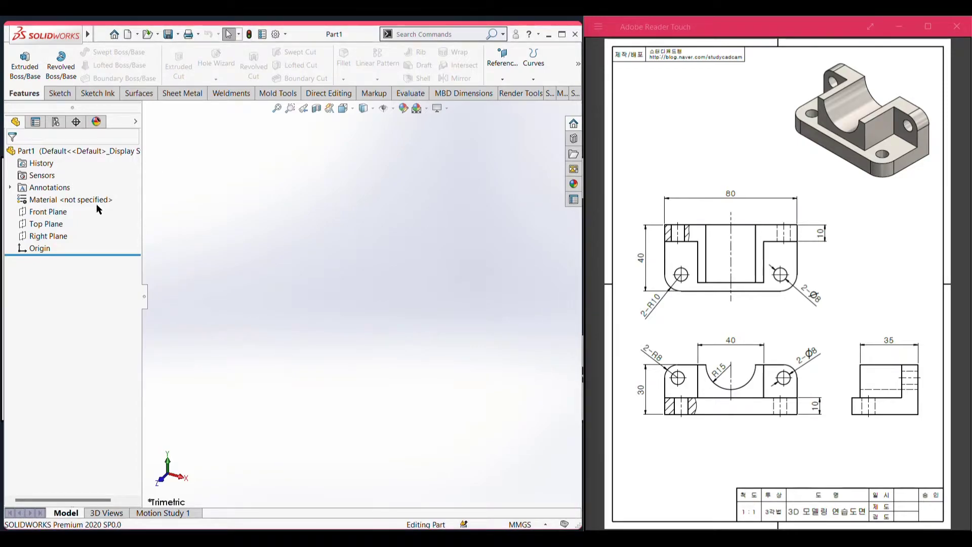
# Sketch an 80 × 40 mm centre rectangle at the origin on the Top Plane
pyautogui.rightClick(55, 228)
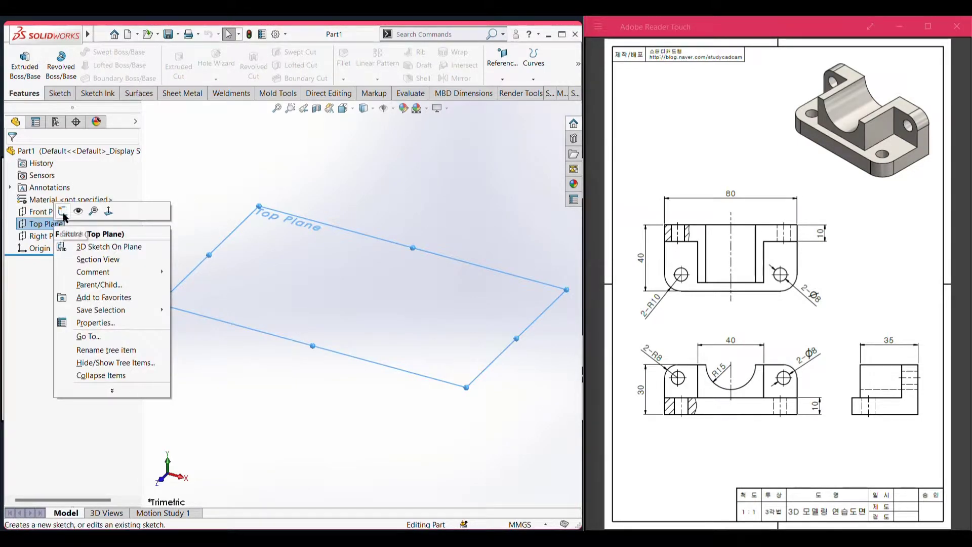
pyautogui.click(66, 212)
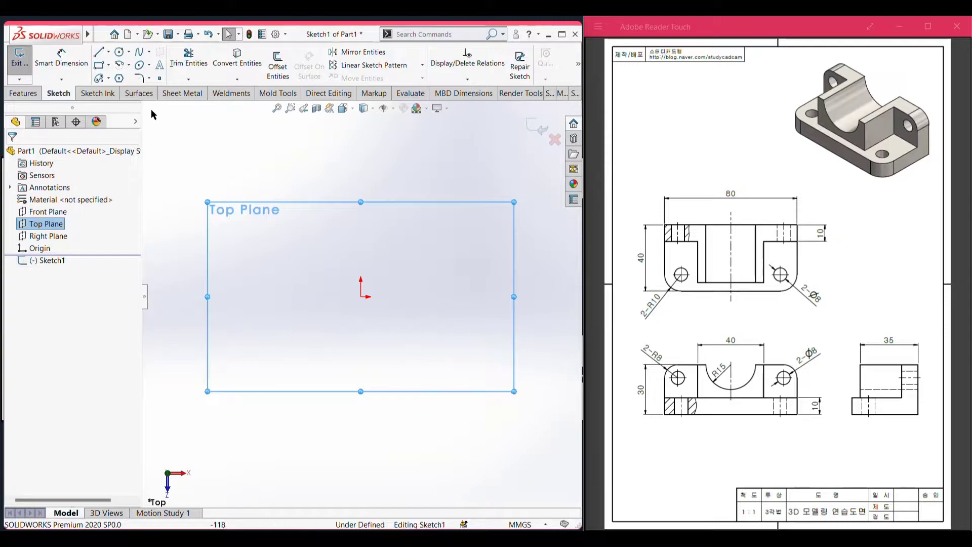
pyautogui.click(109, 65)
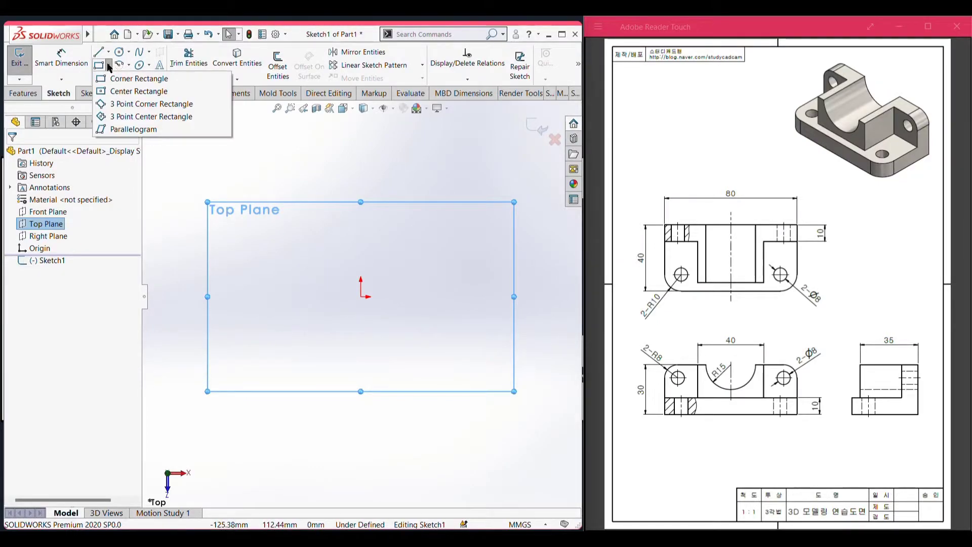
pyautogui.click(124, 92)
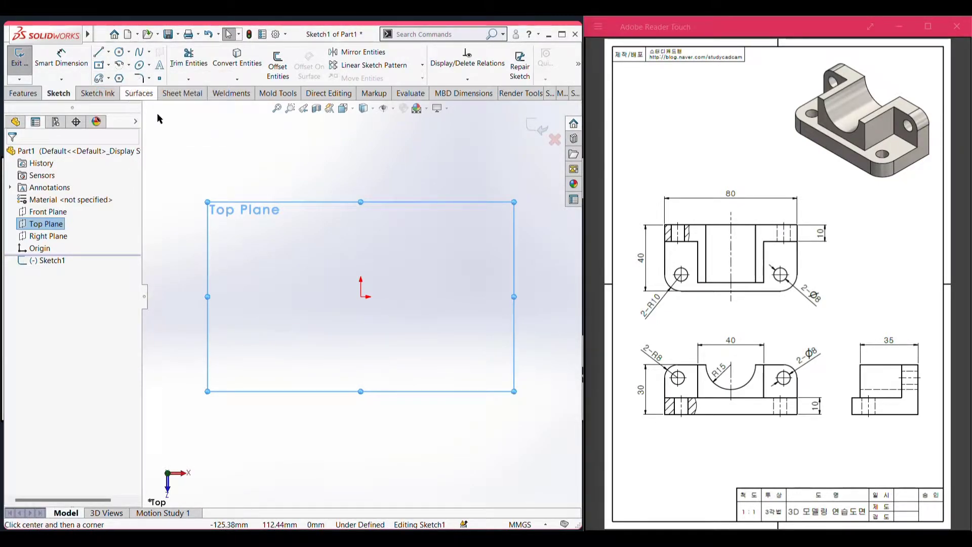
pyautogui.click(360, 297)
pyautogui.write('40')
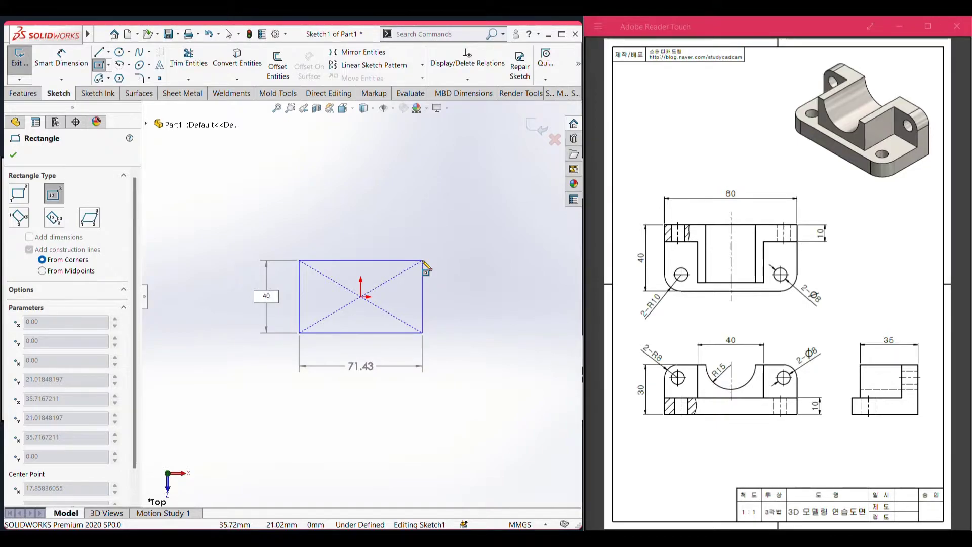
pyautogui.press('Tab')
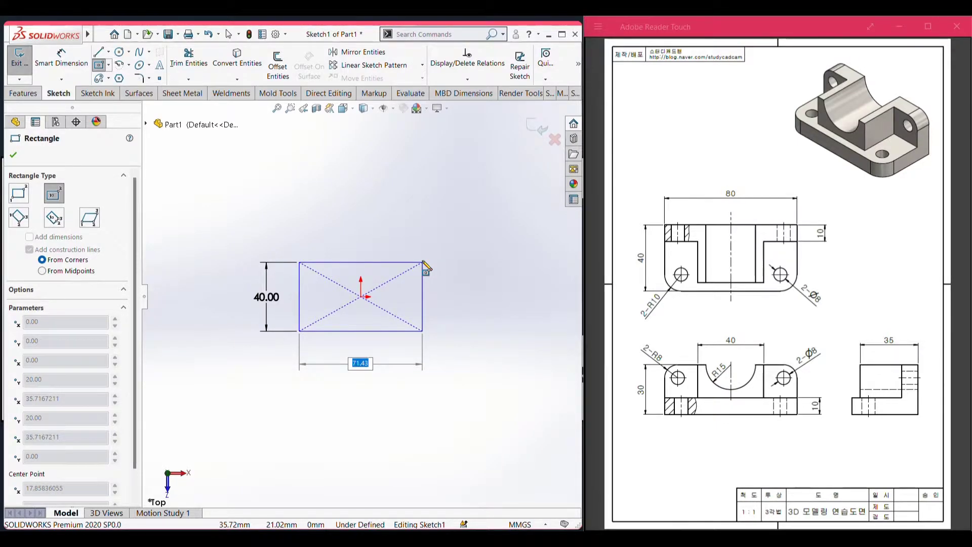
pyautogui.write('80')
pyautogui.press('Return')
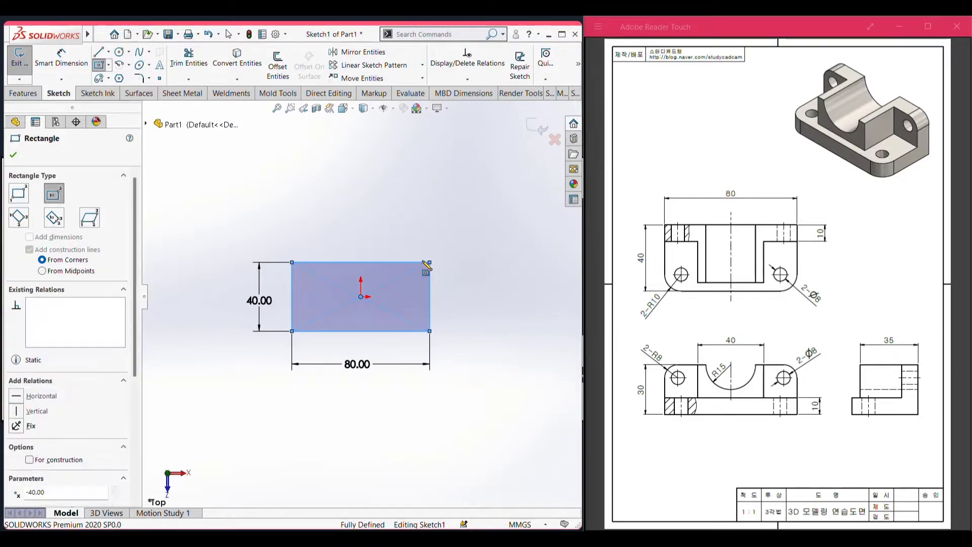
# Extrude the rectangle 10 mm into the base plate
pyautogui.hotkey('ctrl', '7')
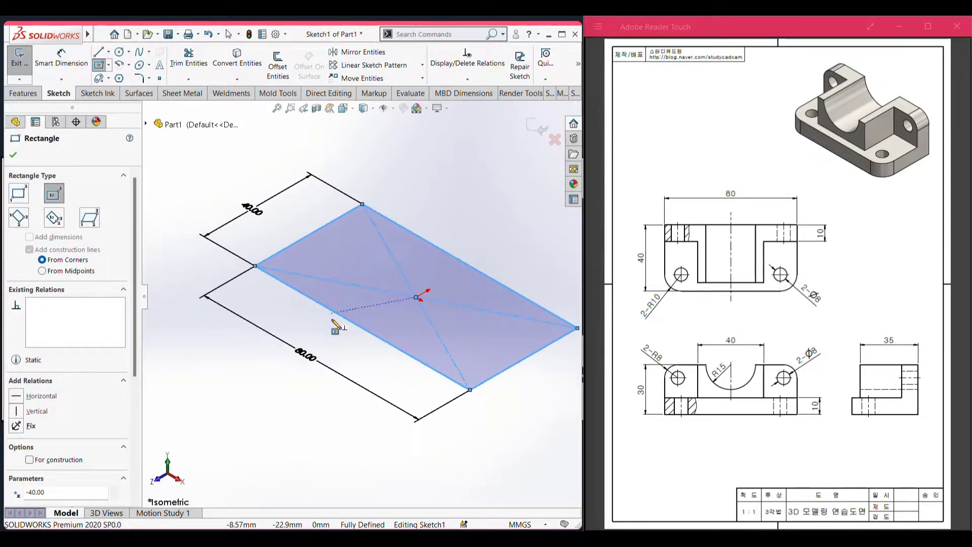
pyautogui.click(25, 94)
pyautogui.click(23, 71)
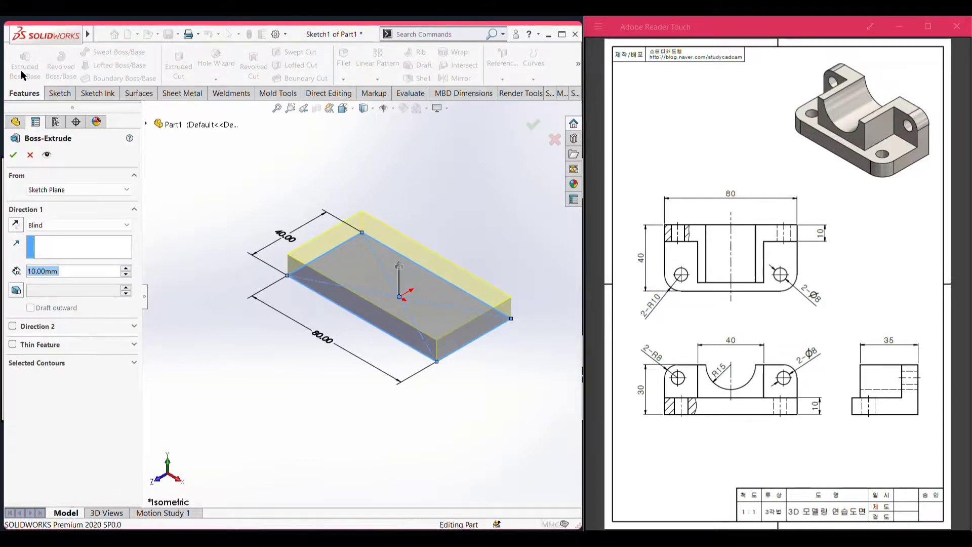
pyautogui.press('Return')
# Start a new sketch on the base plate's long side face, viewed normal to it
pyautogui.click(218, 223)
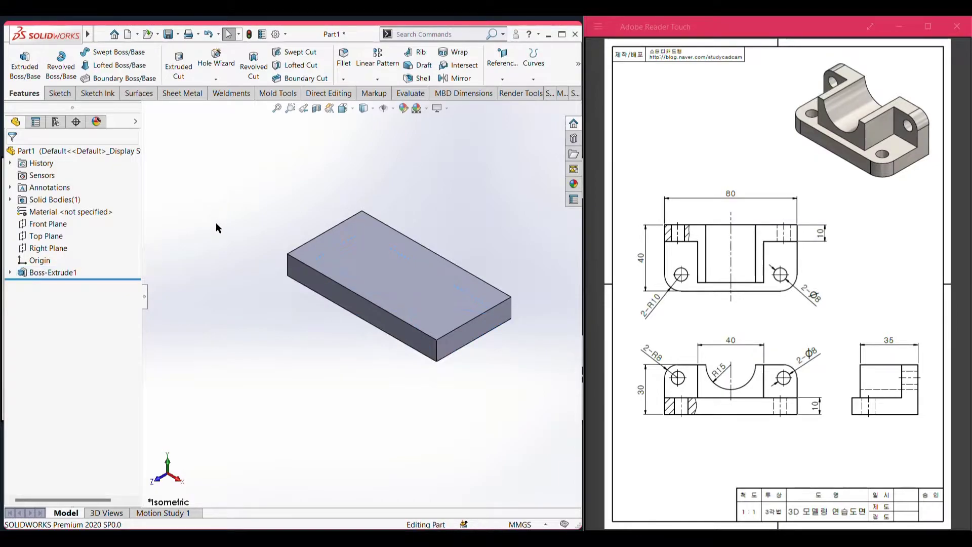
pyautogui.moveTo(451, 209); pyautogui.dragTo(438, 248, button='middle')
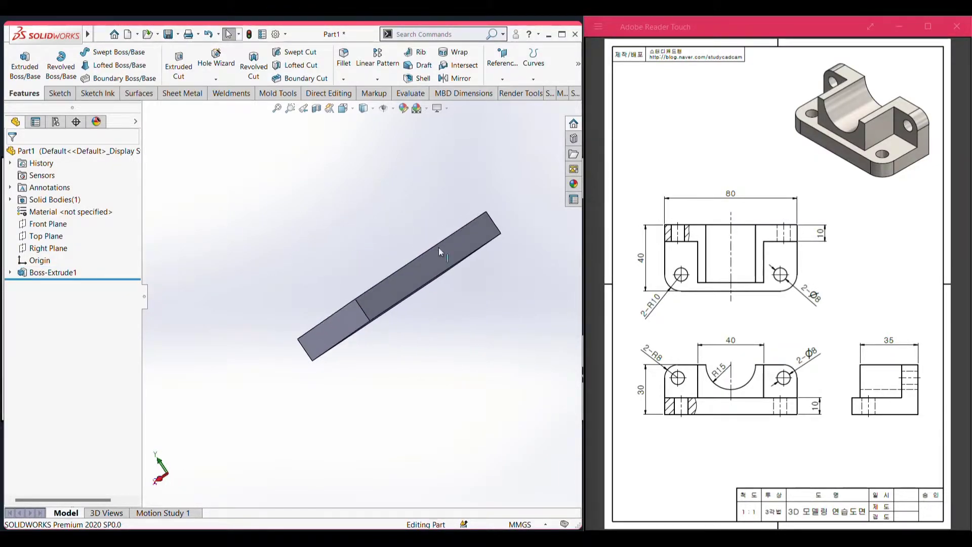
pyautogui.click(442, 252)
pyautogui.rightClick(442, 251)
pyautogui.click(466, 221)
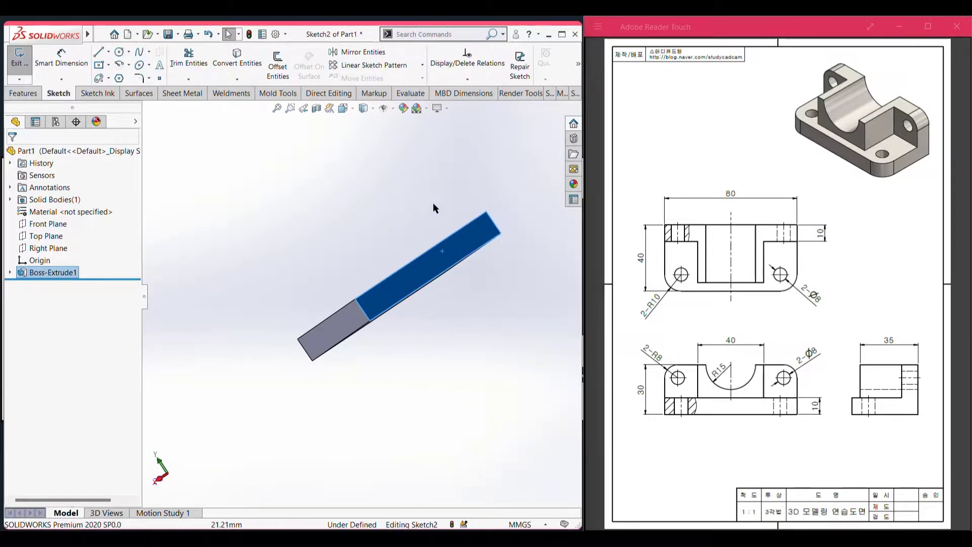
pyautogui.hotkey('ctrl', '8')
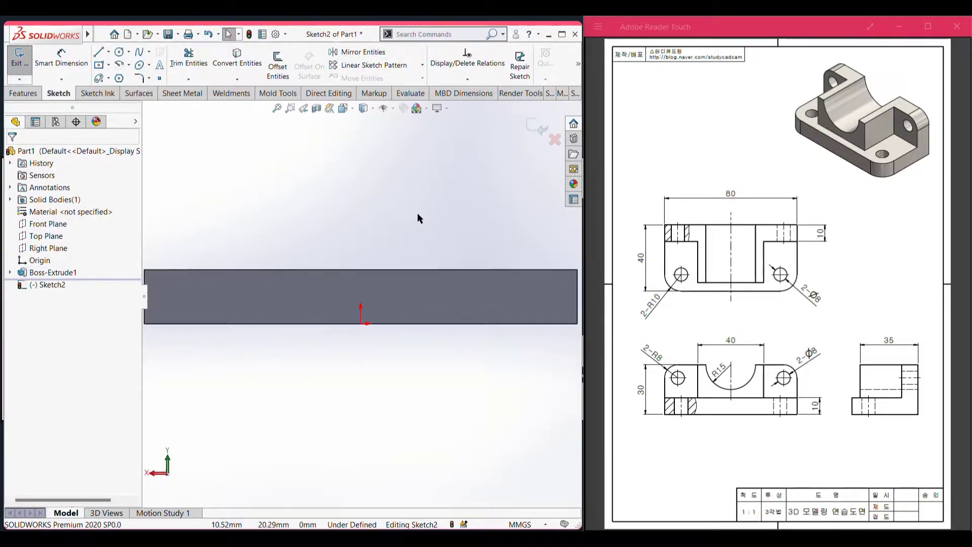
pyautogui.rightClick(401, 212)
pyautogui.click(285, 158)
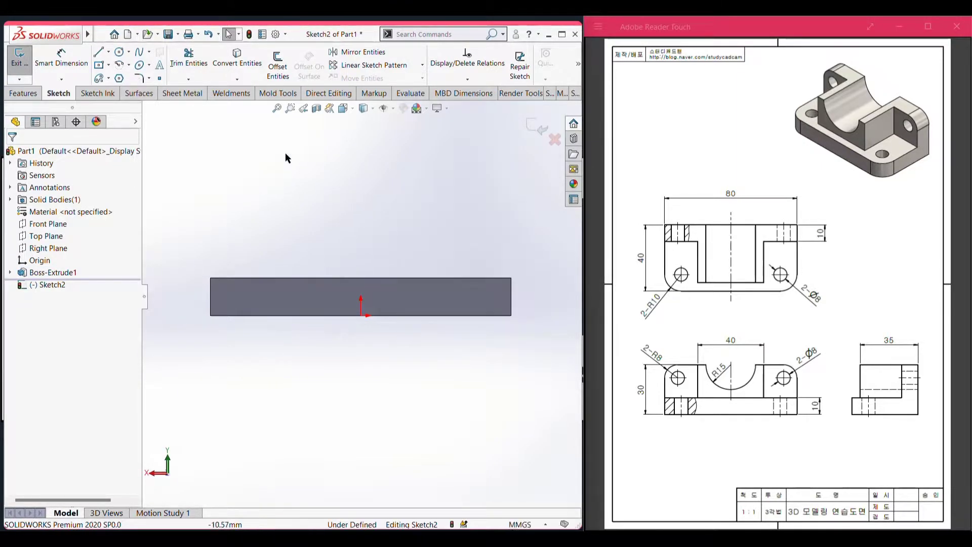
# Draw an 80 × 30 mm corner rectangle from the face's lower-left corner
pyautogui.click(108, 65)
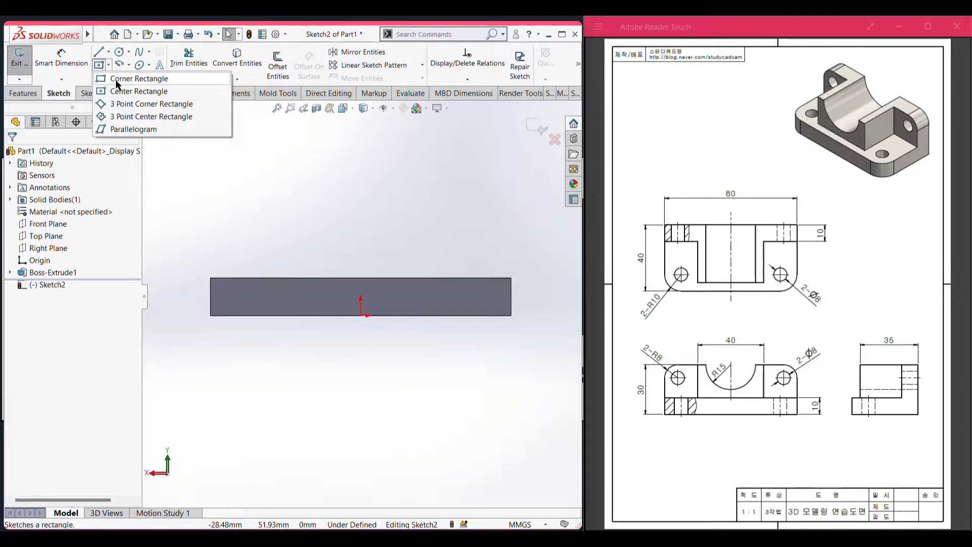
pyautogui.click(118, 76)
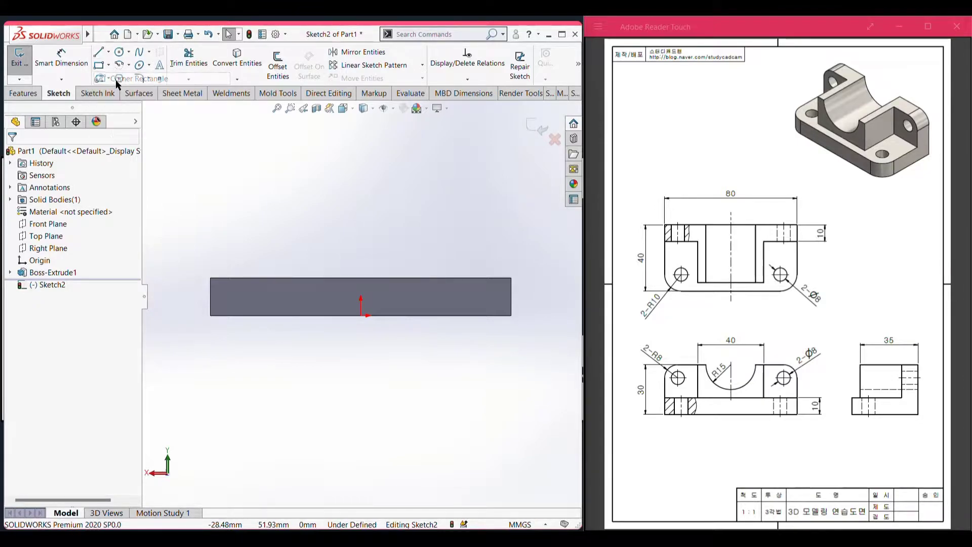
pyautogui.click(210, 315)
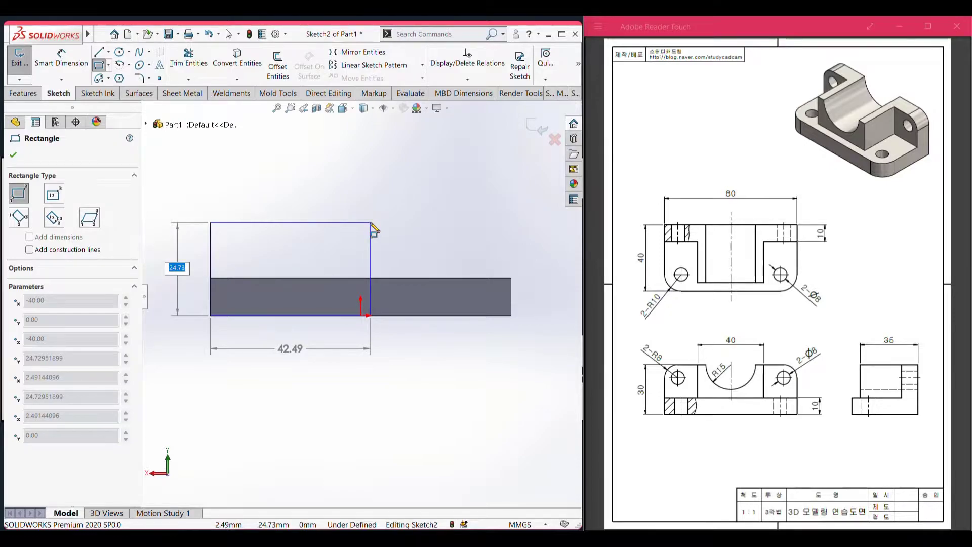
pyautogui.press('Tab')
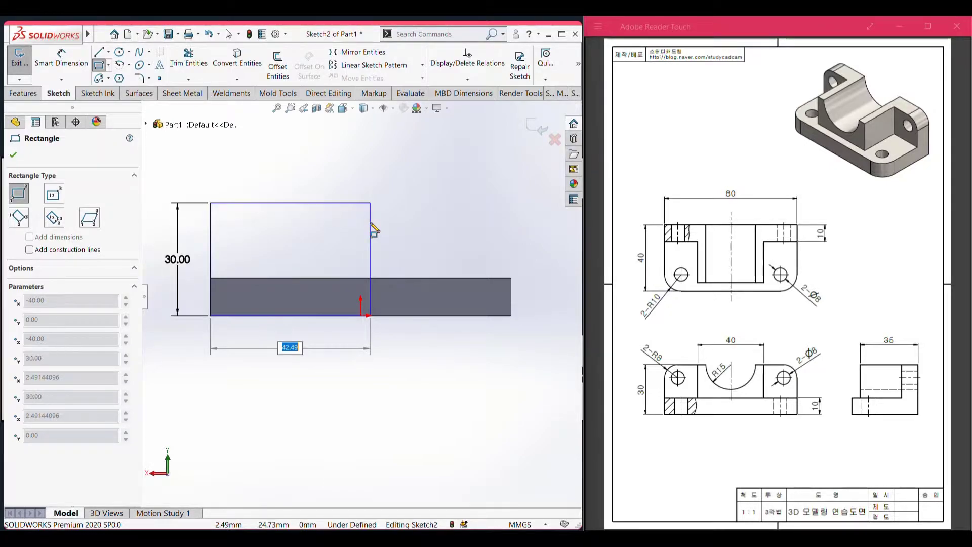
pyautogui.write('80')
pyautogui.press('Return')
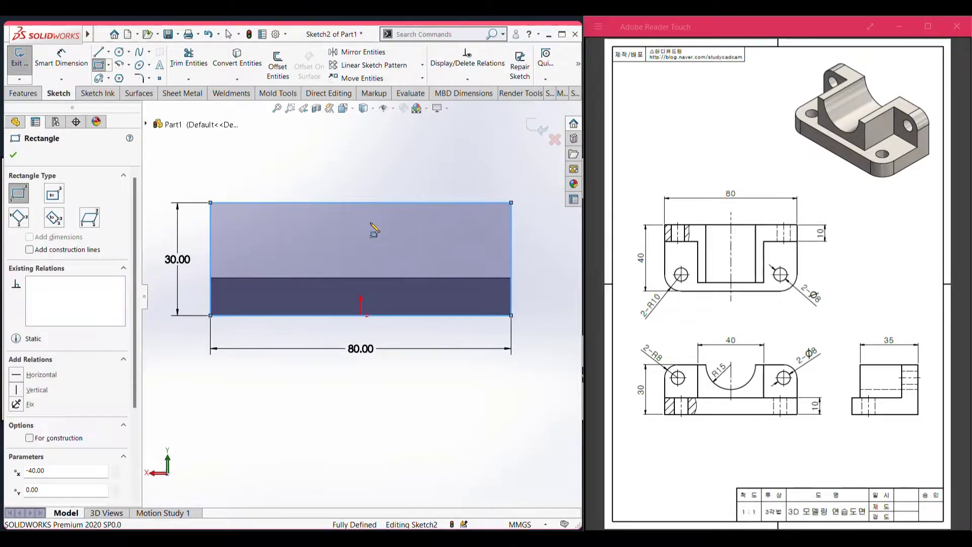
# Extrude the wall profile 10 mm in reverse direction onto the base
pyautogui.hotkey('ctrl', '7')
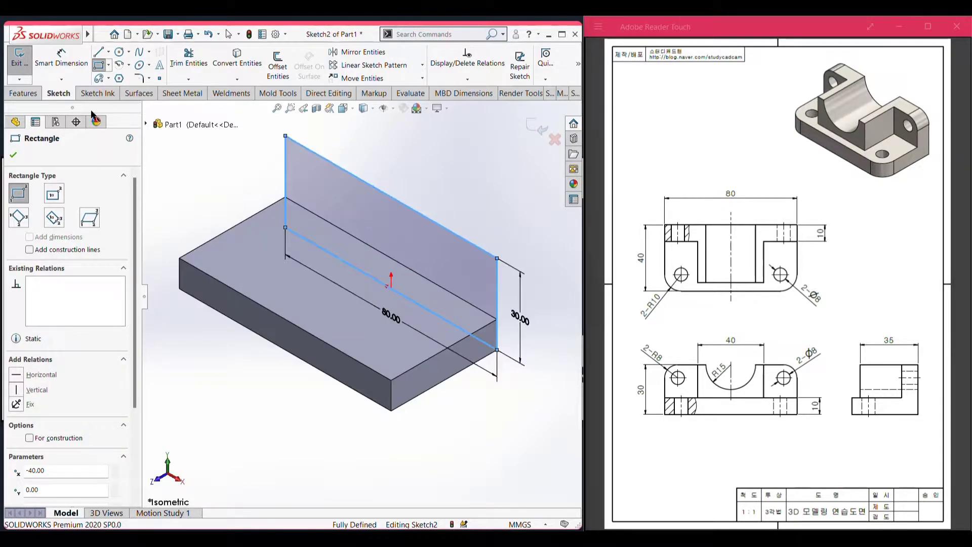
pyautogui.click(15, 86)
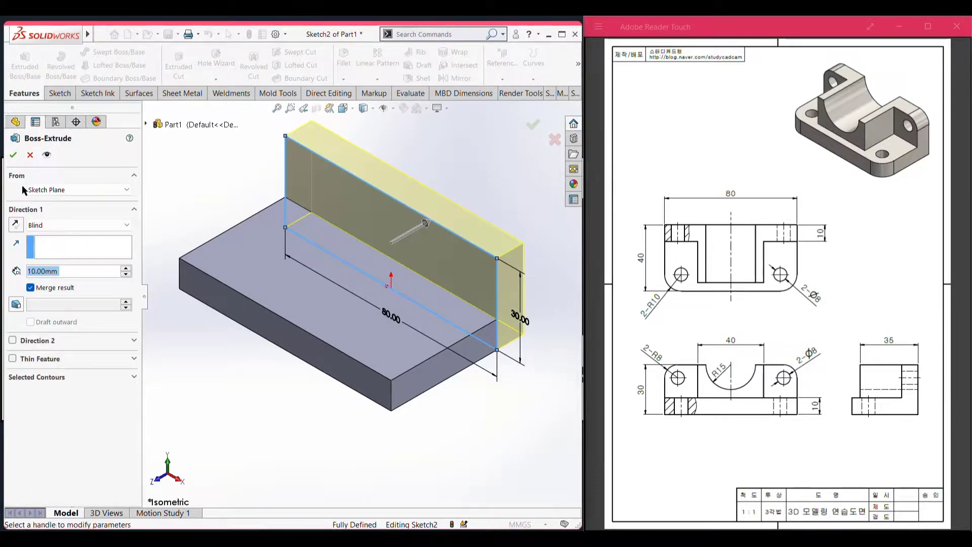
pyautogui.click(17, 225)
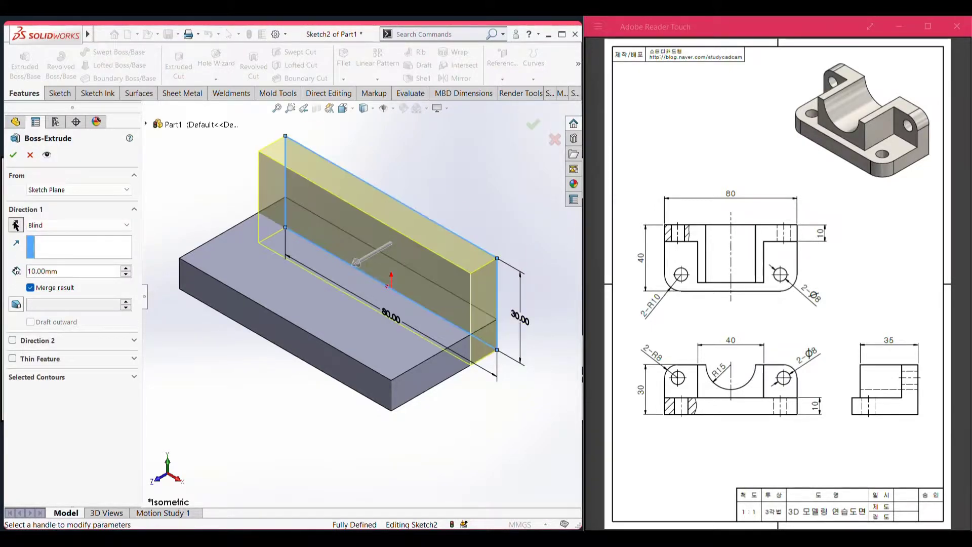
pyautogui.click(13, 154)
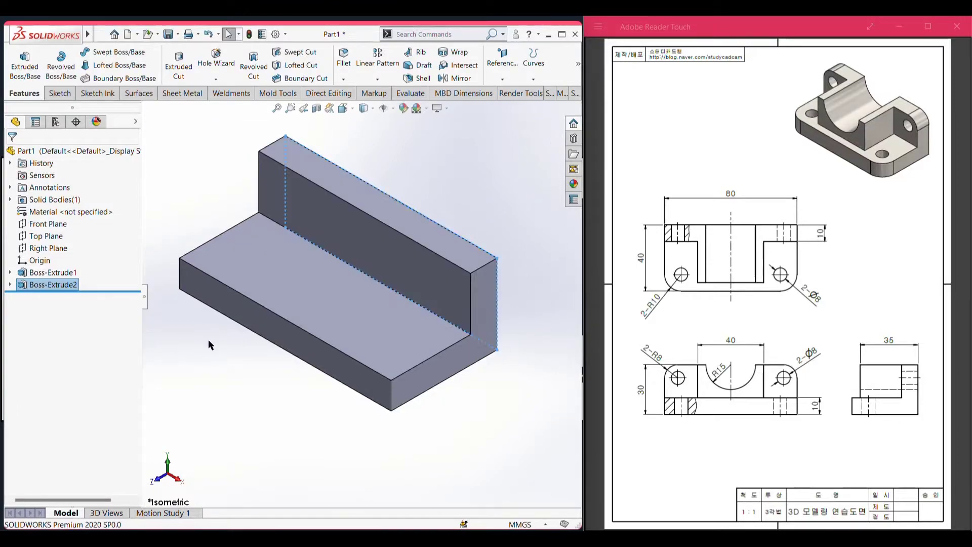
# Start a new sketch on the upright's face and look normal to it
pyautogui.scroll(2, 402, 378)
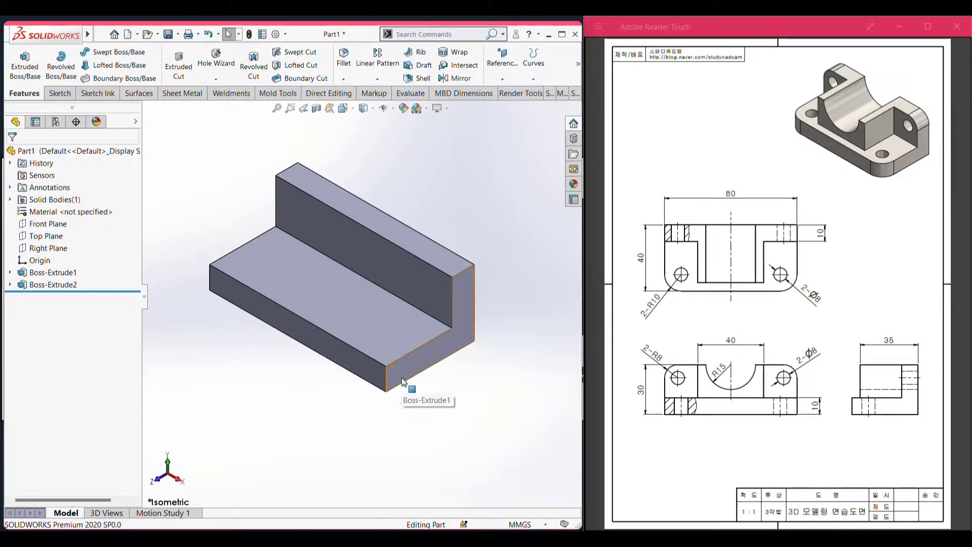
pyautogui.moveTo(440, 380)
pyautogui.mouseDown(button='middle')
pyautogui.moveTo(358, 373)
pyautogui.moveTo(358, 296)
pyautogui.mouseUp(button='middle')
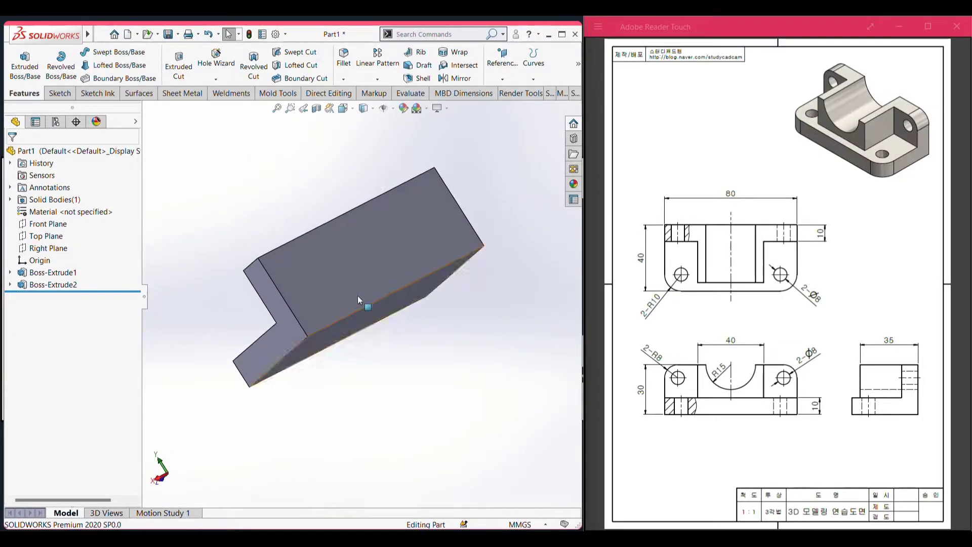
pyautogui.click(389, 271)
pyautogui.rightClick(390, 272)
pyautogui.click(409, 242)
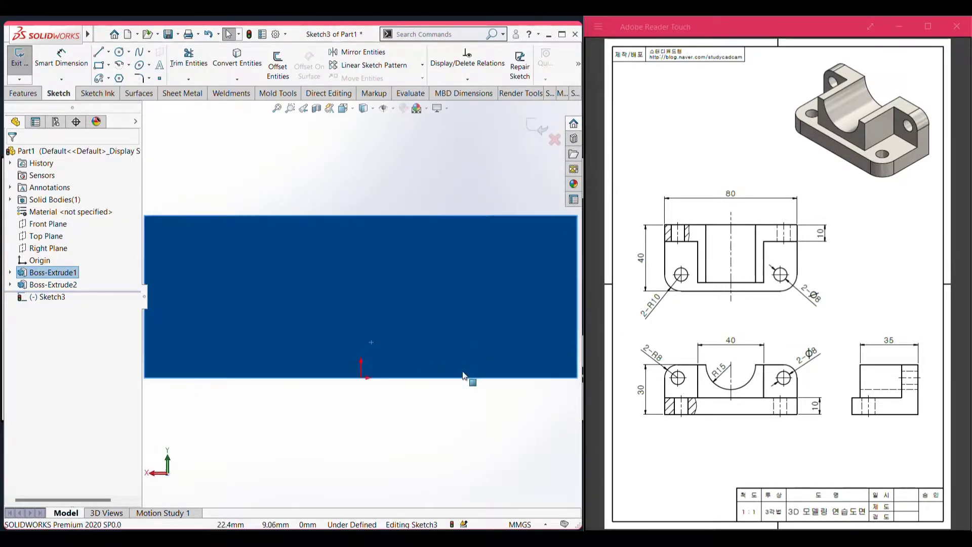
pyautogui.click(392, 417)
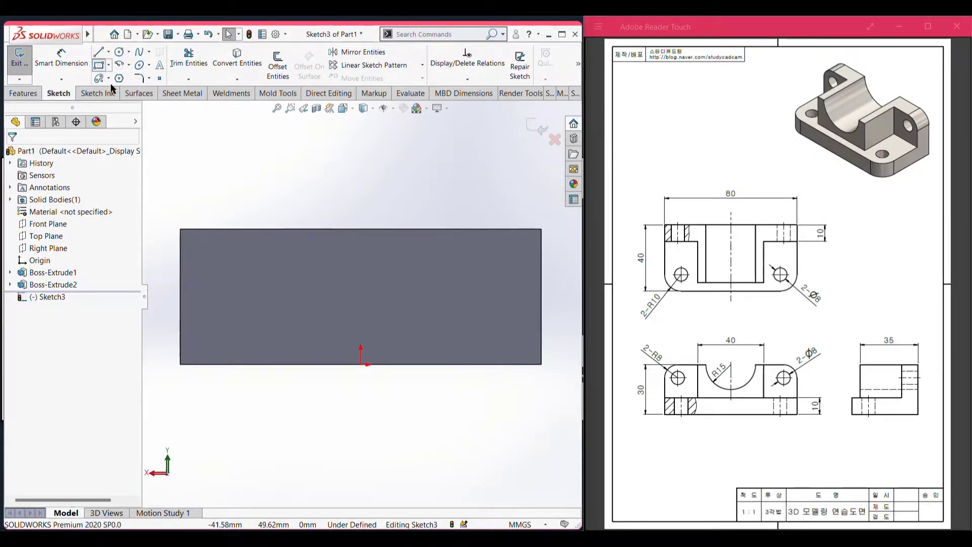
# Draw a 40 wide × 30 high corner rectangle from the face's bottom edge
pyautogui.click(99, 64)
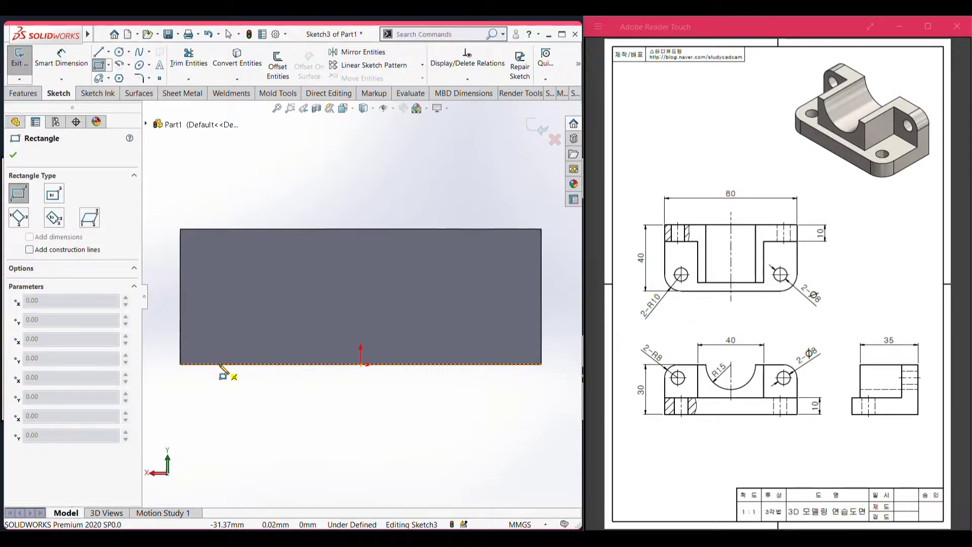
pyautogui.click(218, 363)
pyautogui.write('30')
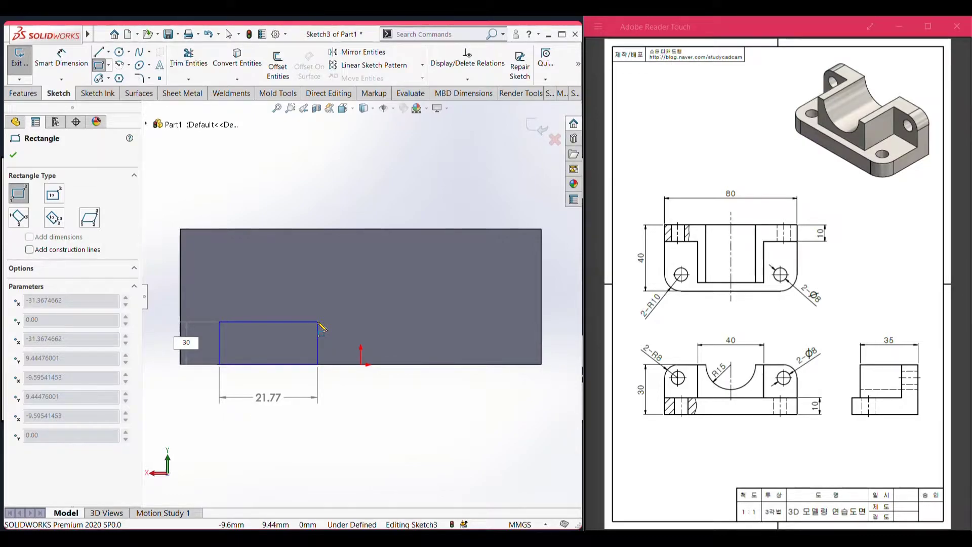
pyautogui.press('Tab')
pyautogui.write('40')
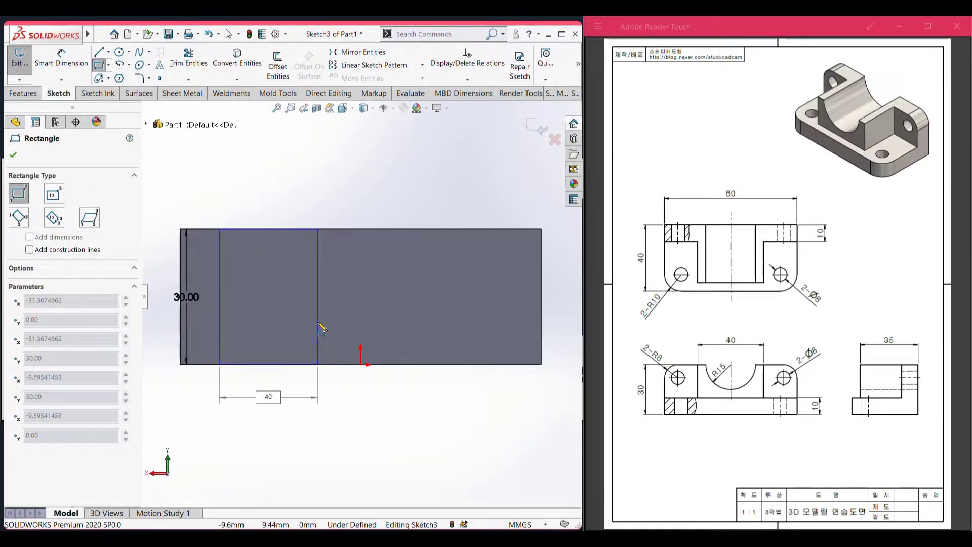
pyautogui.press('Return')
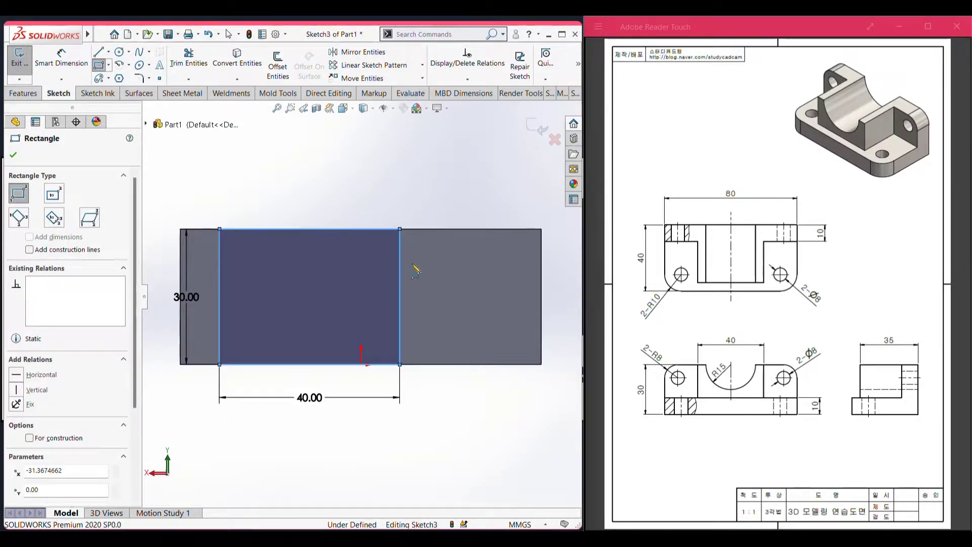
# Dimension the rectangle 20 mm from the face's right edge to fully define it
pyautogui.moveTo(439, 172); pyautogui.dragTo(440, 116, button='right')
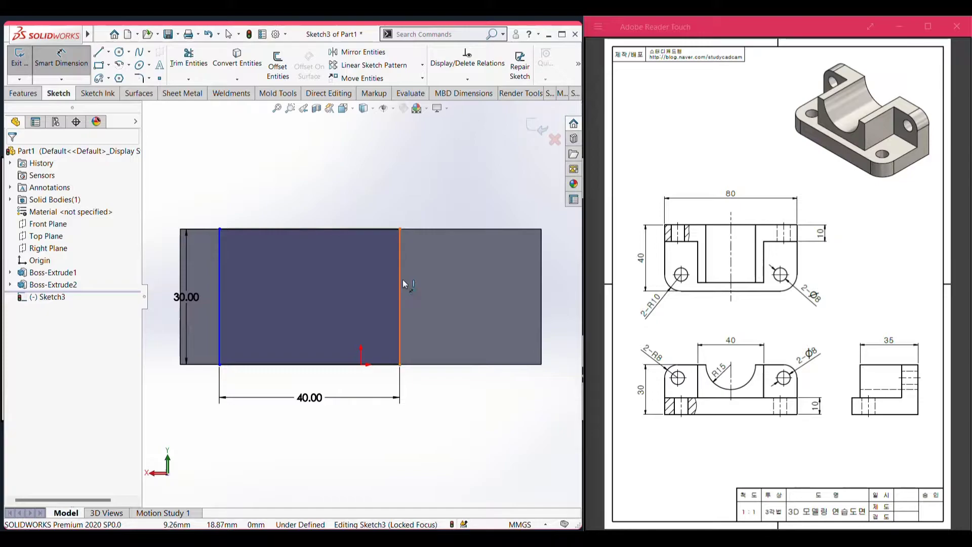
pyautogui.click(540, 296)
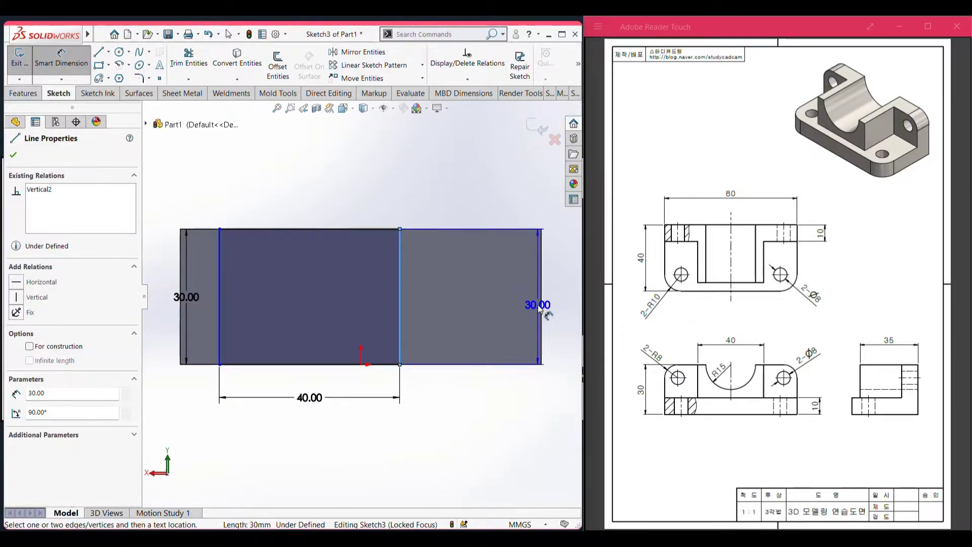
pyautogui.click(400, 312)
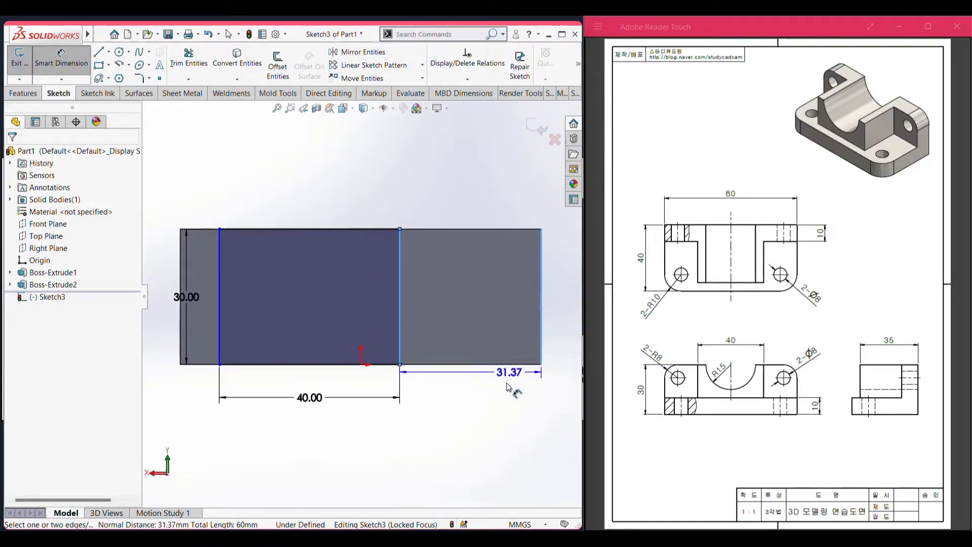
pyautogui.click(505, 388)
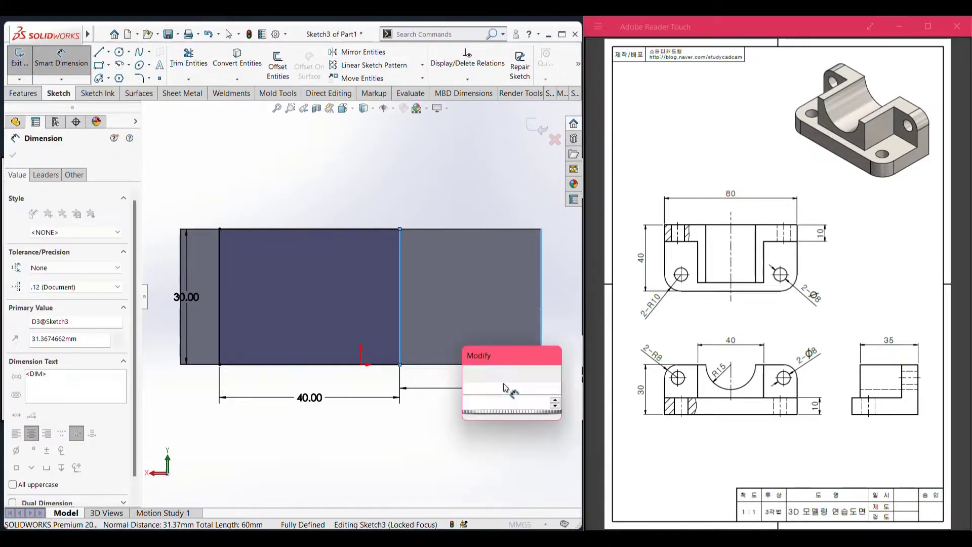
pyautogui.write('20')
pyautogui.press('Return')
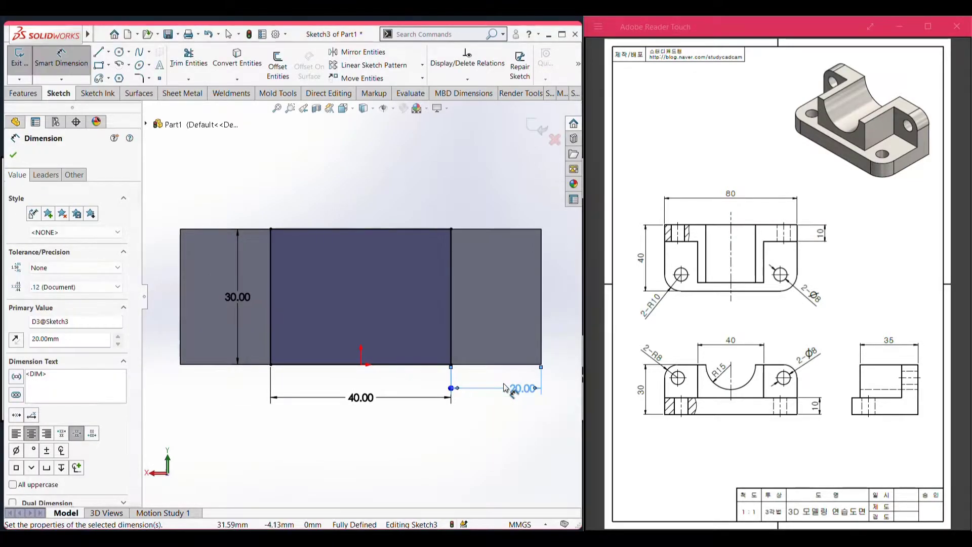
pyautogui.hotkey('ctrl', '7')
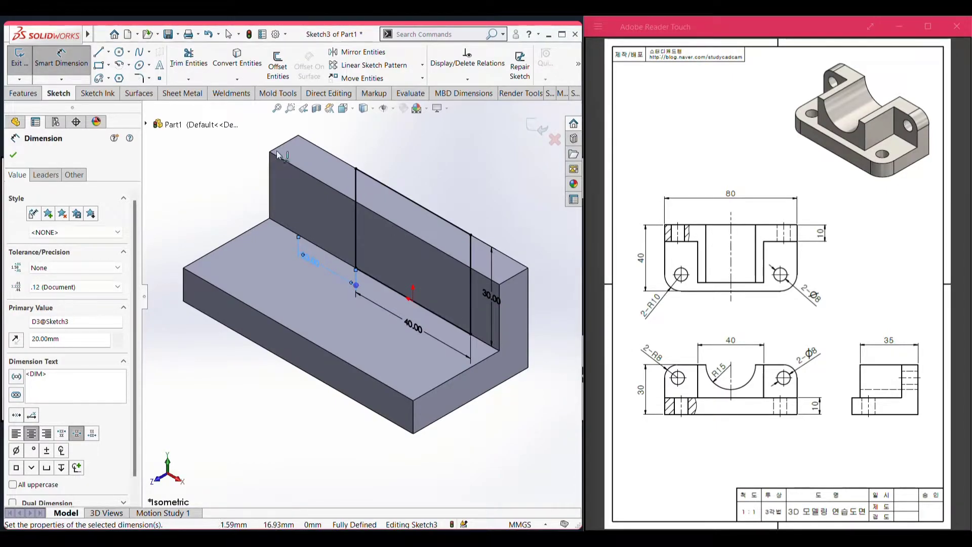
pyautogui.click(16, 96)
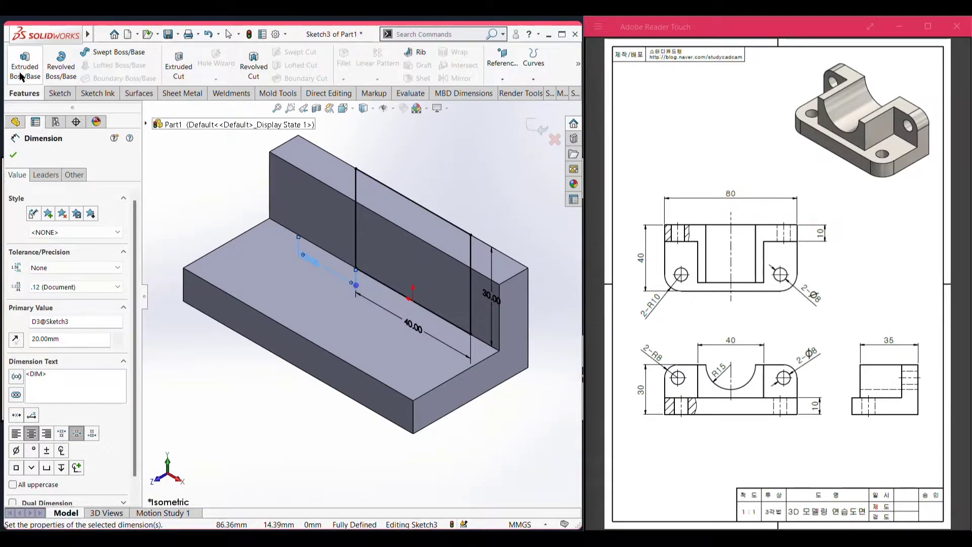
# Extrude the 40 × 30 sketch 35 mm in reverse direction across the base
pyautogui.click(20, 74)
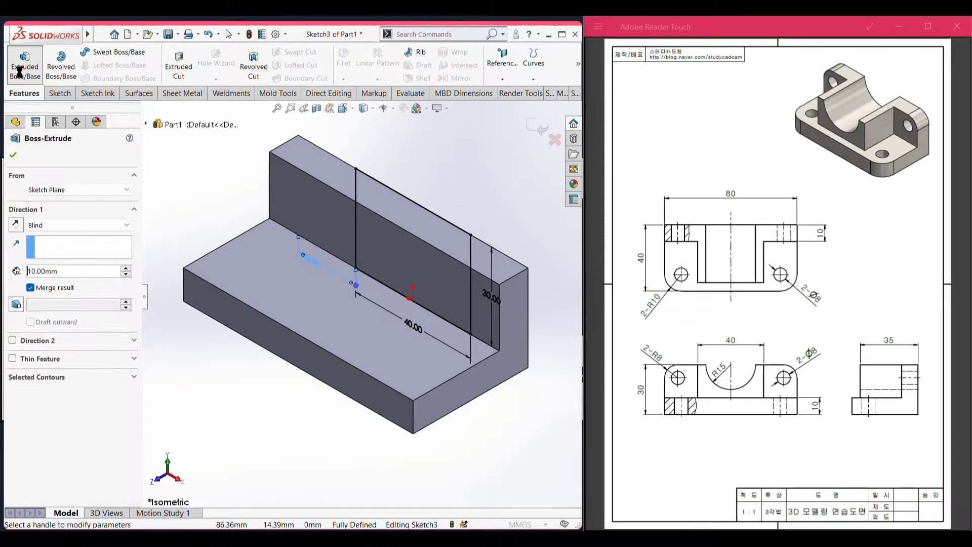
pyautogui.write('35')
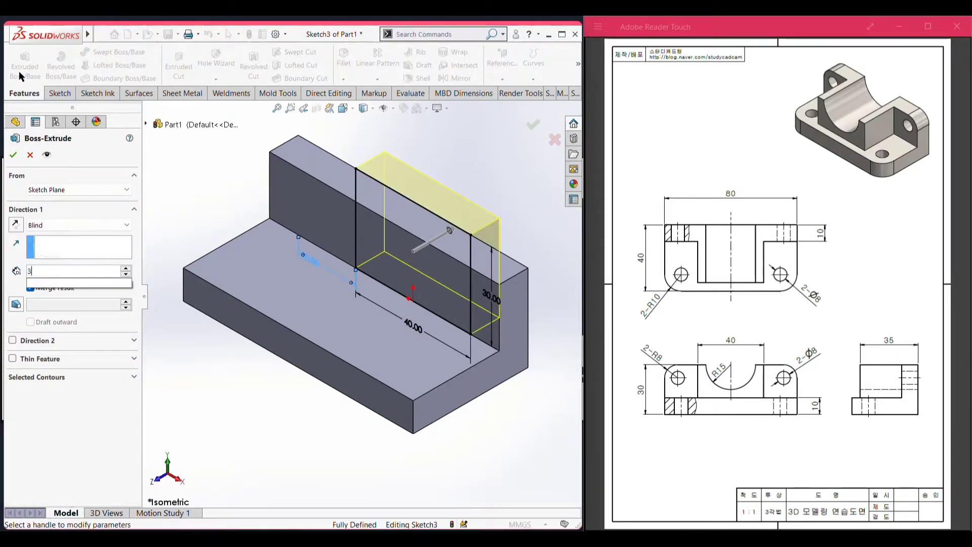
pyautogui.press('Return')
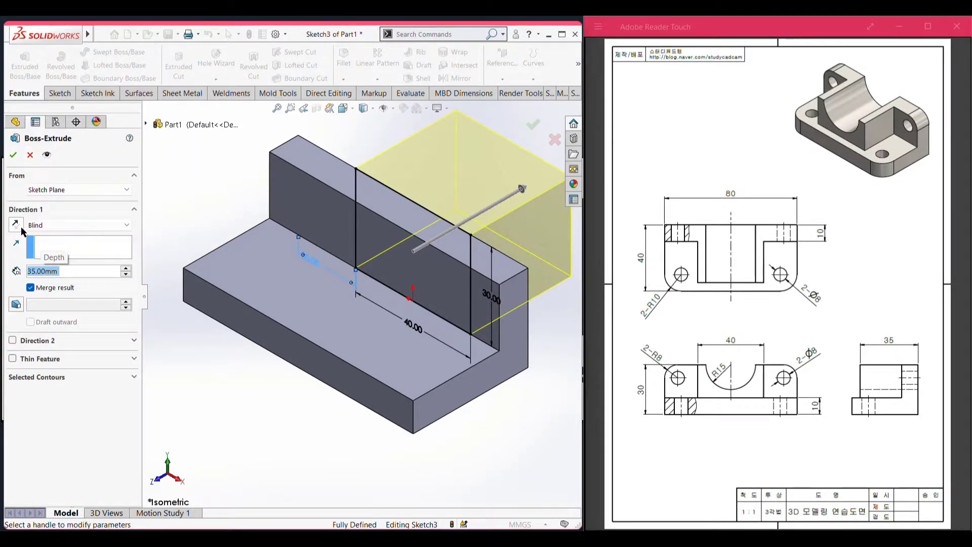
pyautogui.click(17, 226)
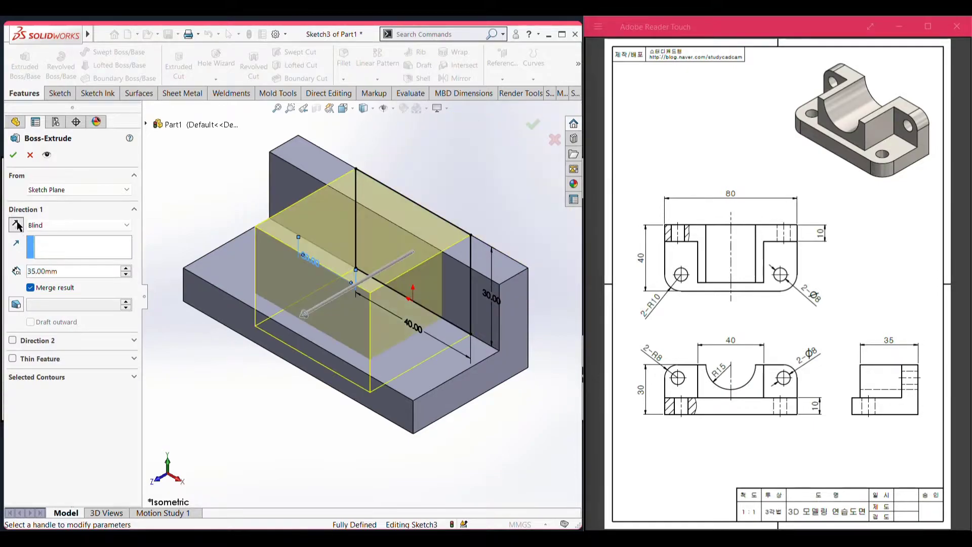
pyautogui.click(15, 159)
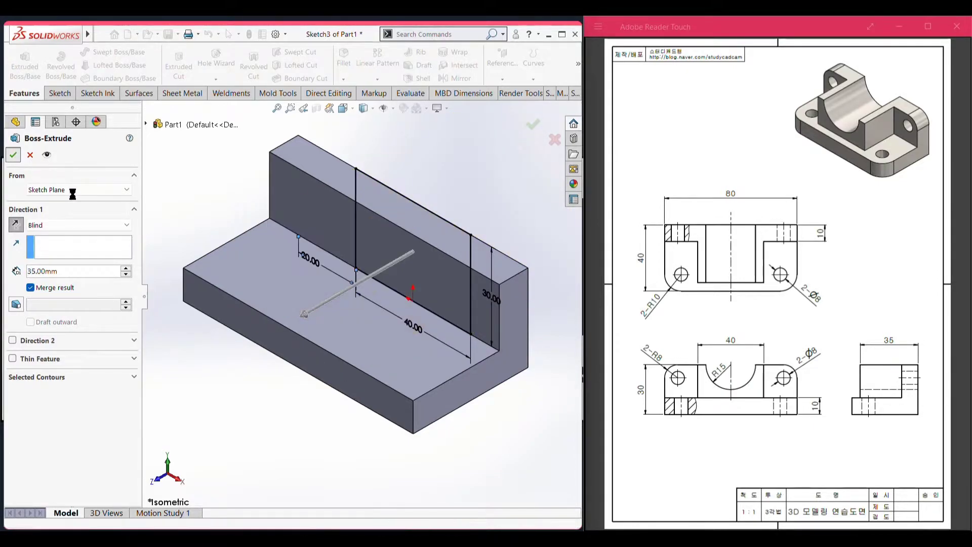
# Sketch a 30 mm diameter circle at the top-edge midpoint of the block's front face
pyautogui.click(203, 353)
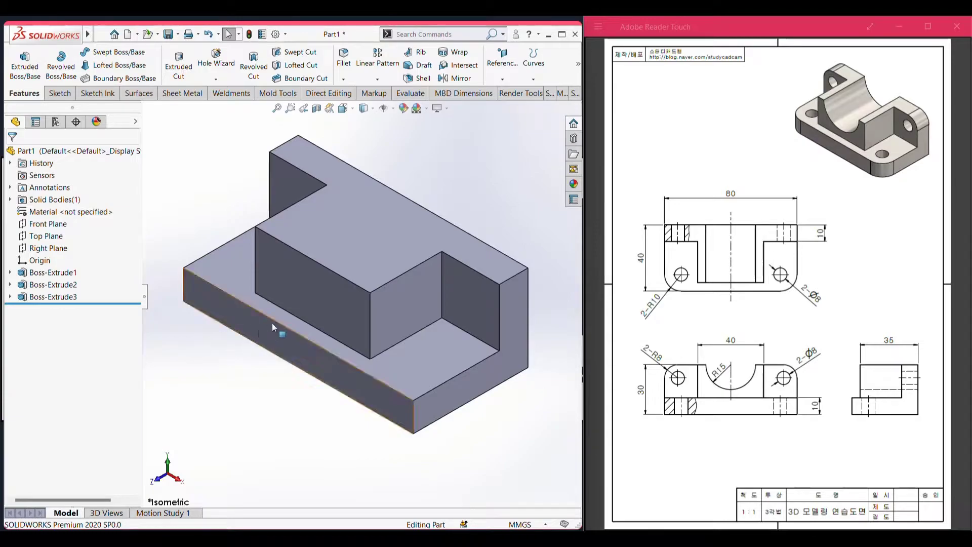
pyautogui.rightClick(317, 298)
pyautogui.click(342, 268)
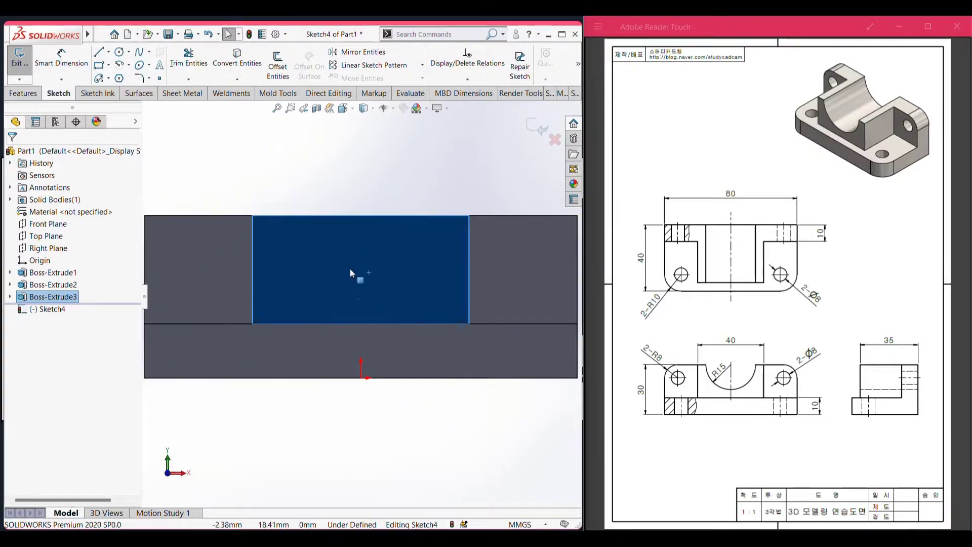
pyautogui.click(350, 194)
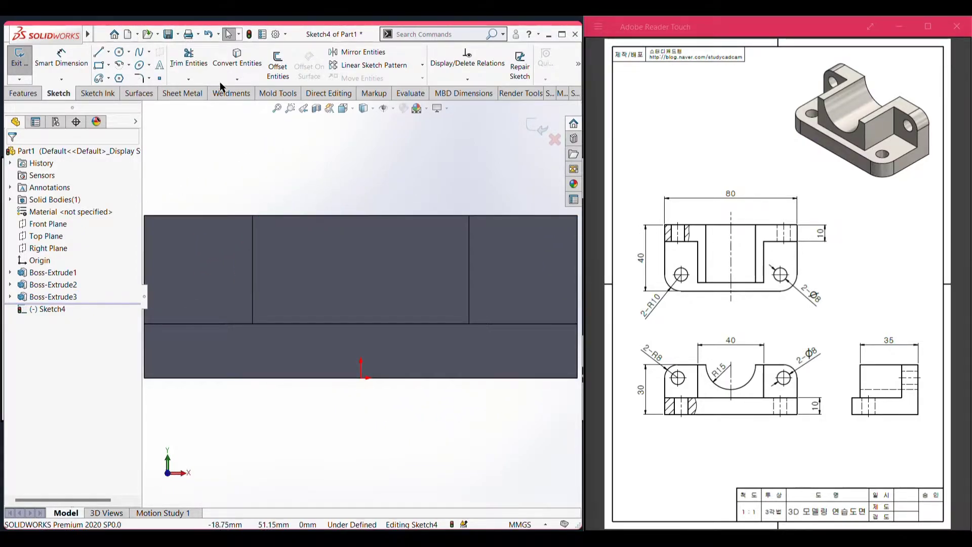
pyautogui.click(119, 52)
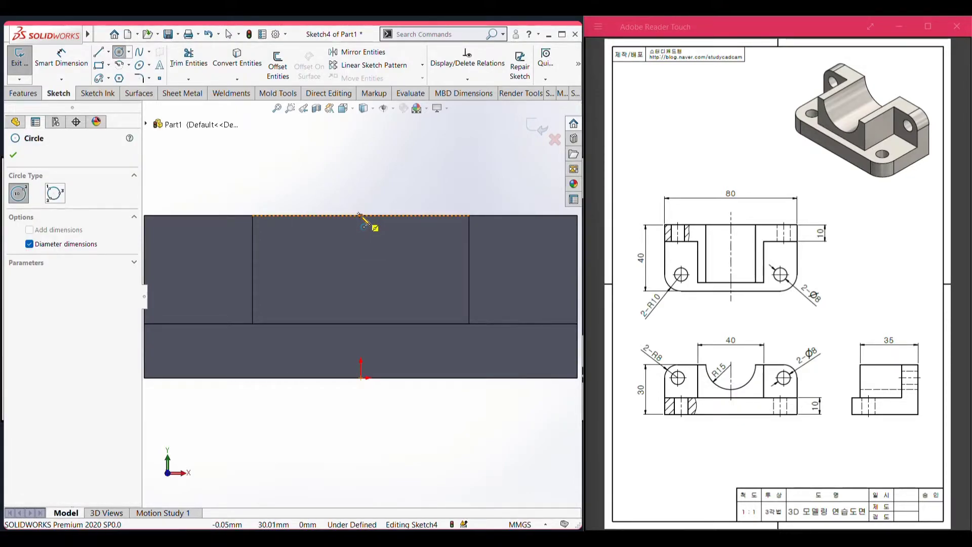
pyautogui.click(360, 215)
pyautogui.write('30')
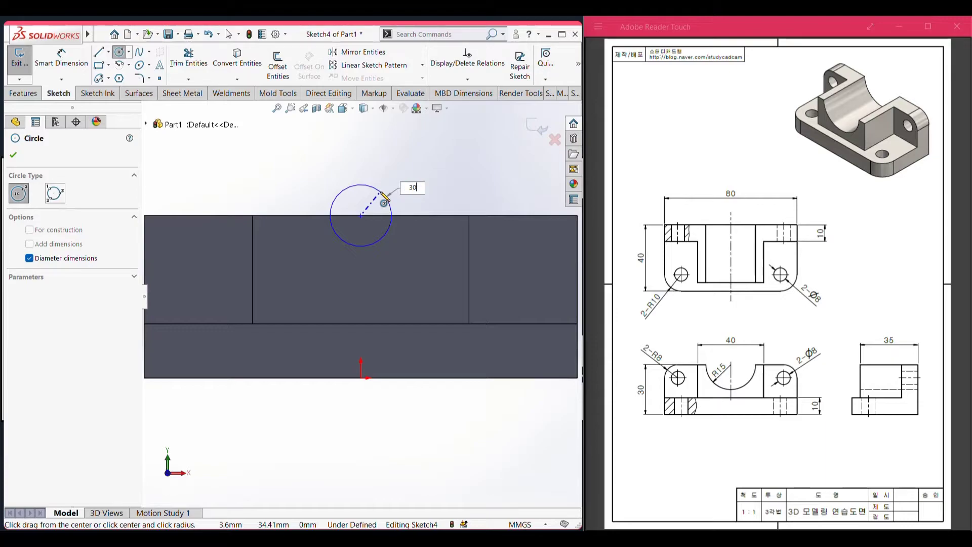
pyautogui.press('Return')
pyautogui.hotkey('ctrl', '7')
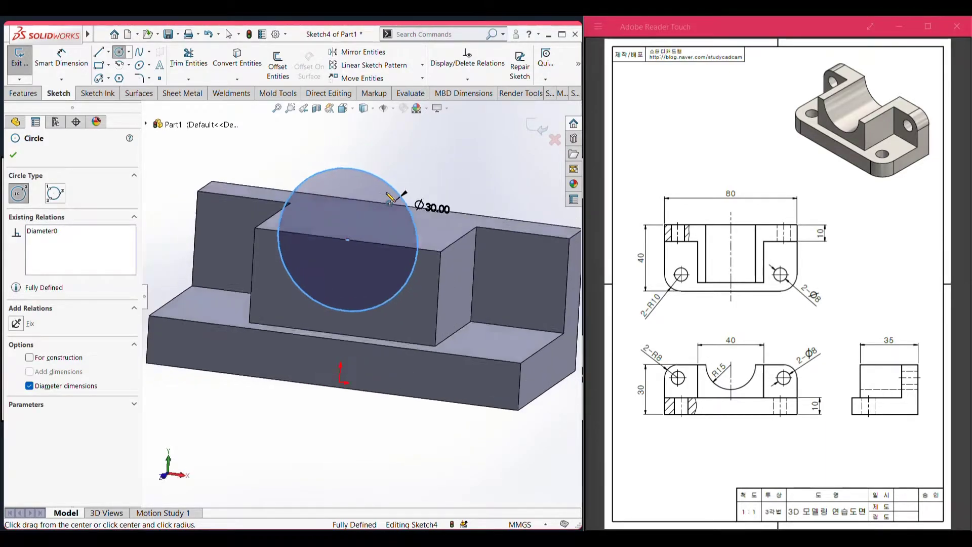
# Cut the Ø30 circle Through All – Both directions to form the saddle
pyautogui.click(22, 94)
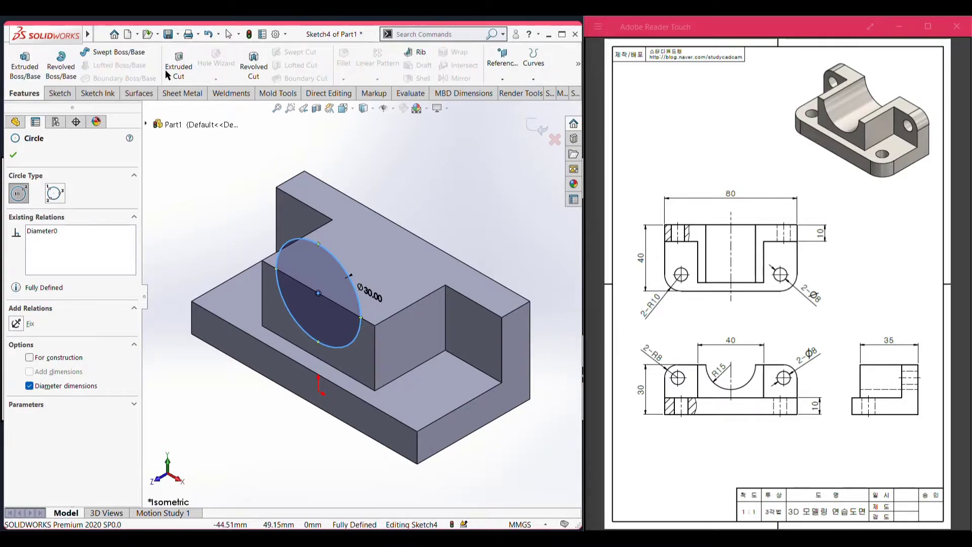
pyautogui.click(178, 66)
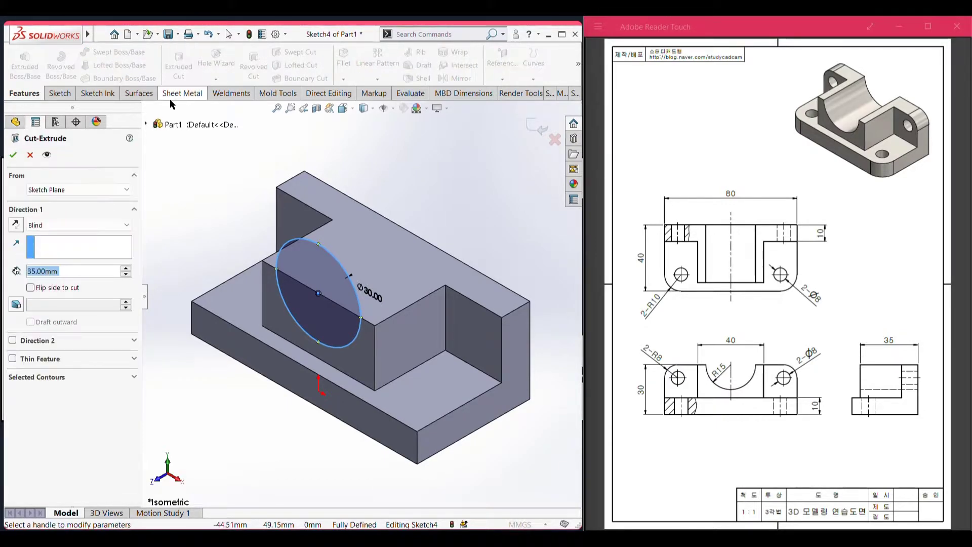
pyautogui.click(59, 224)
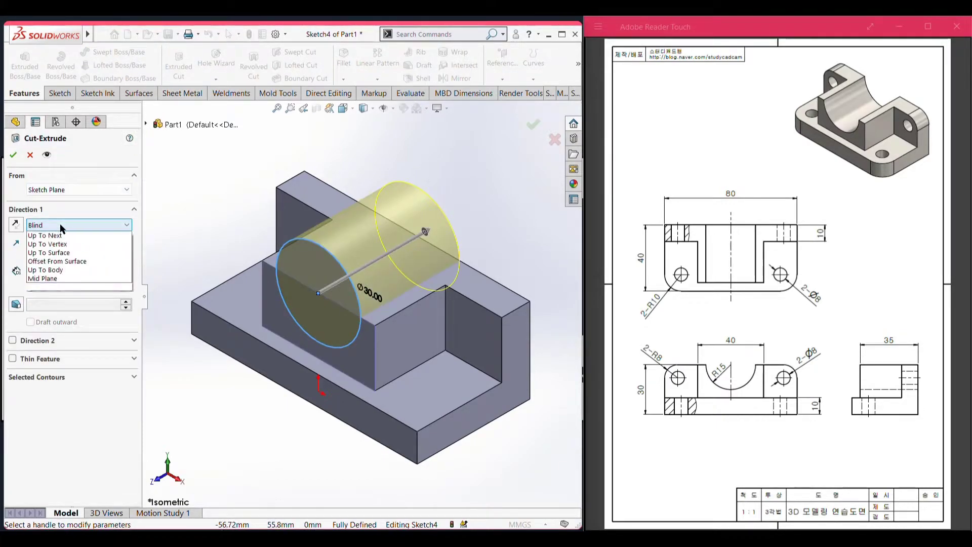
pyautogui.click(75, 254)
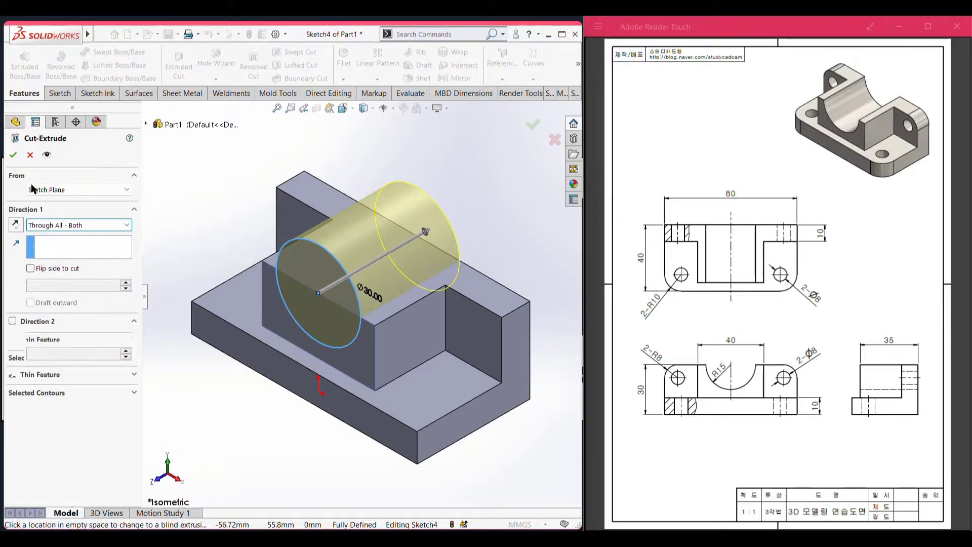
pyautogui.click(13, 154)
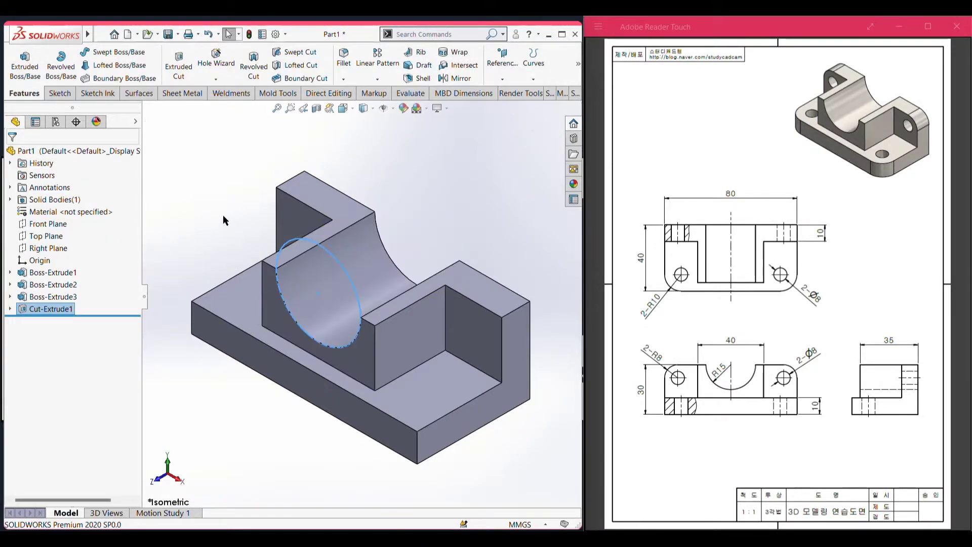
pyautogui.click(203, 211)
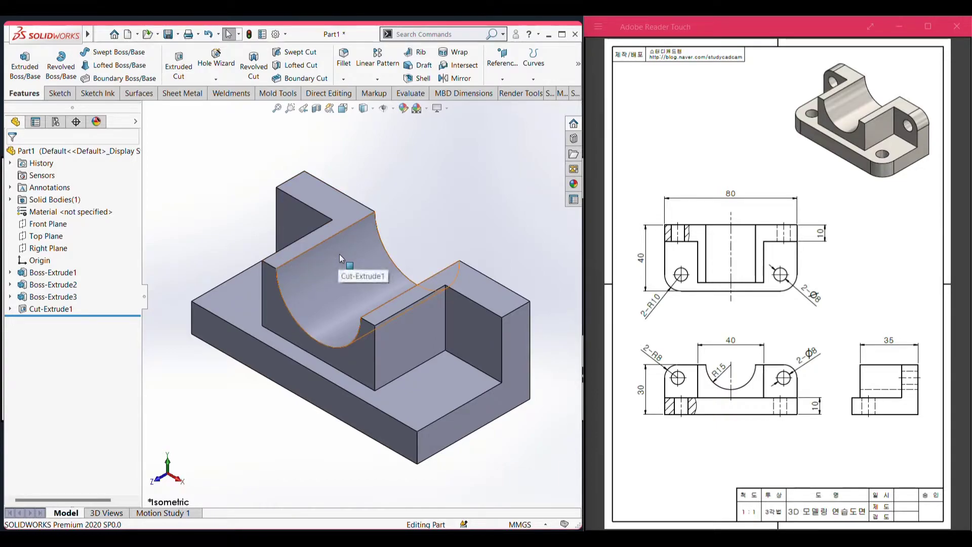
pyautogui.scroll(2, 342, 254)
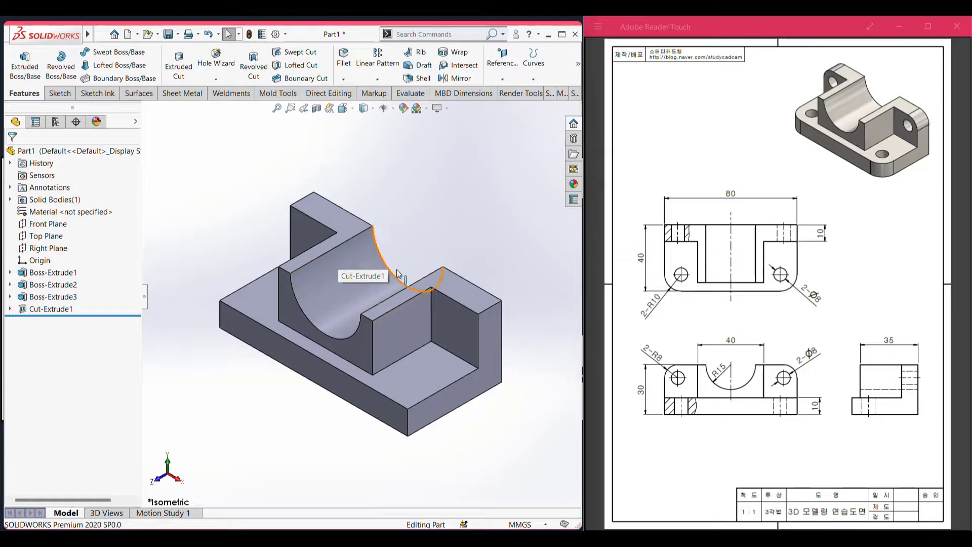
pyautogui.scroll(-2, 432, 282)
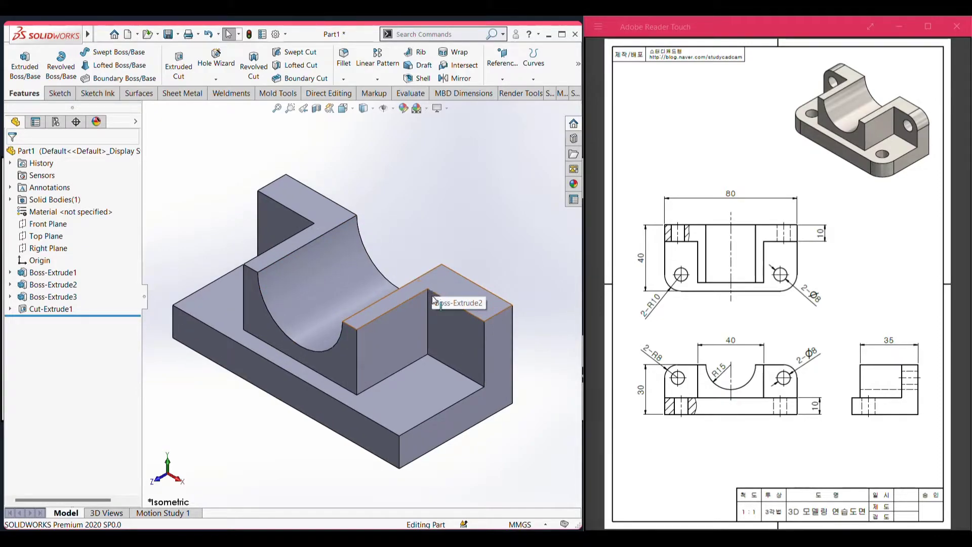
# Start a new sketch on the base's top face, viewed straight down
pyautogui.click(410, 398)
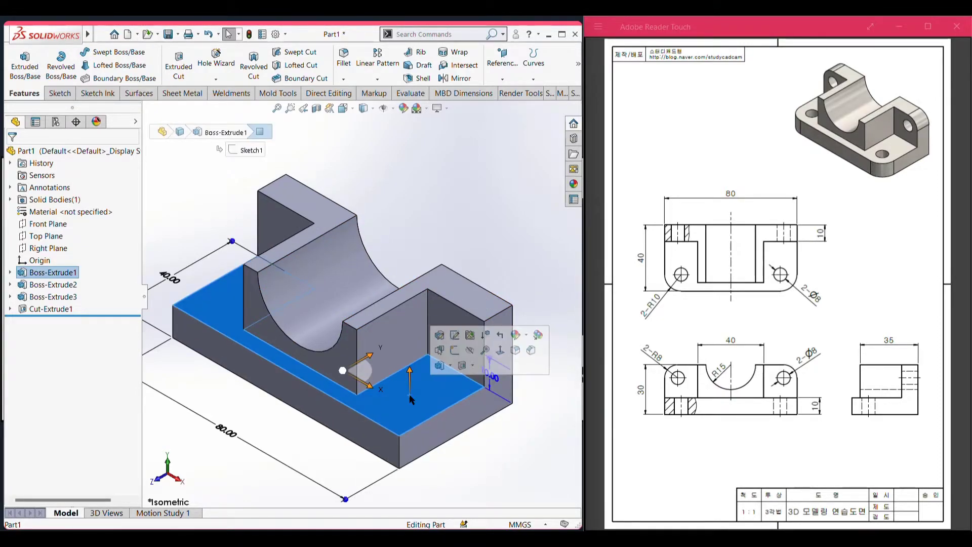
pyautogui.rightClick(409, 396)
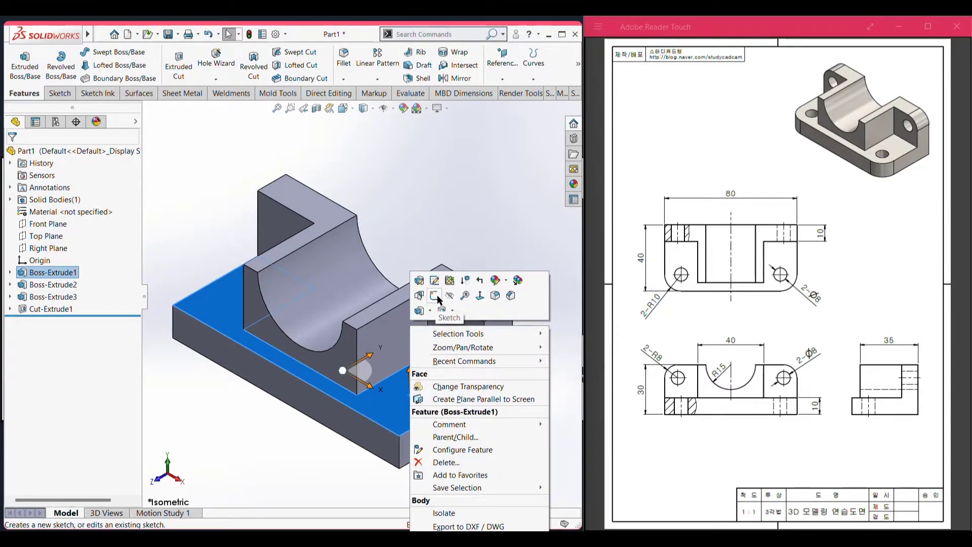
pyautogui.click(437, 294)
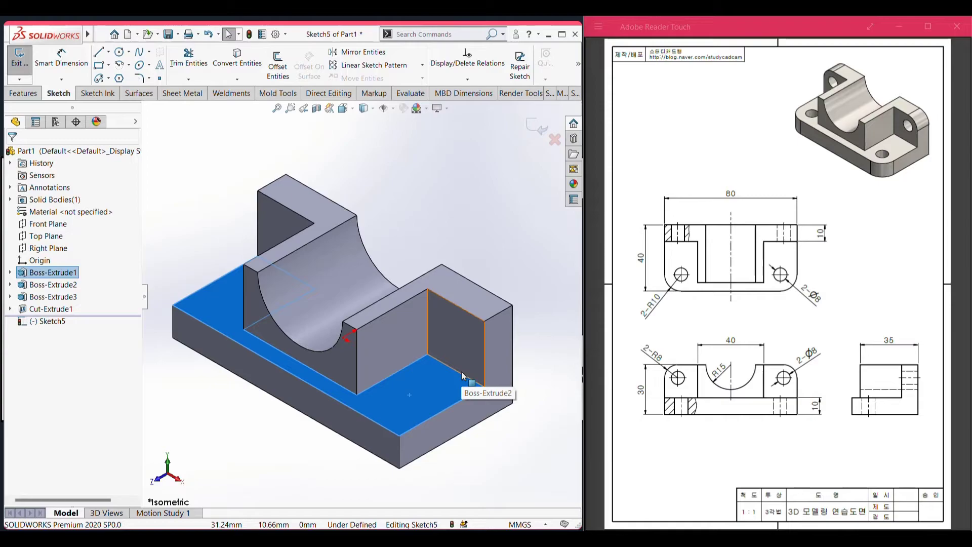
pyautogui.hotkey('ctrl', '8')
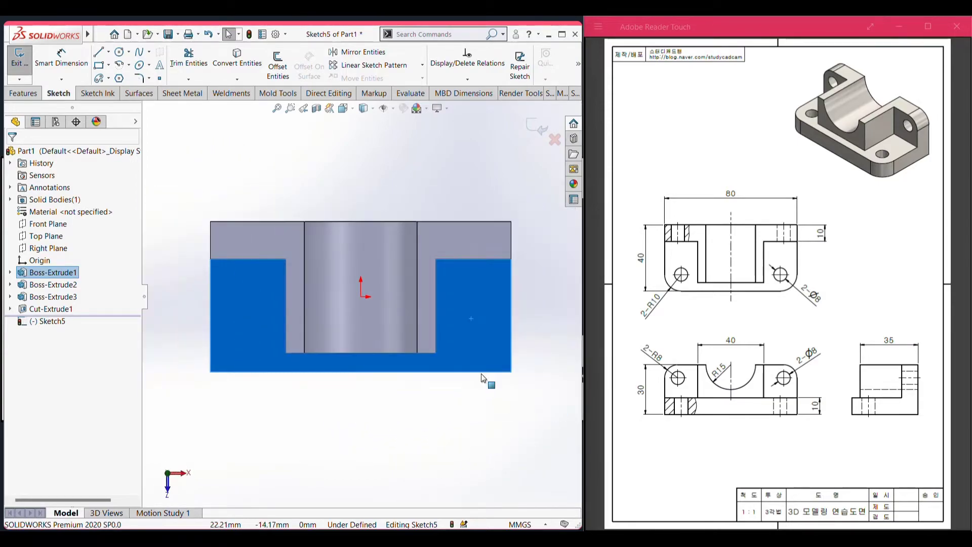
pyautogui.click(480, 411)
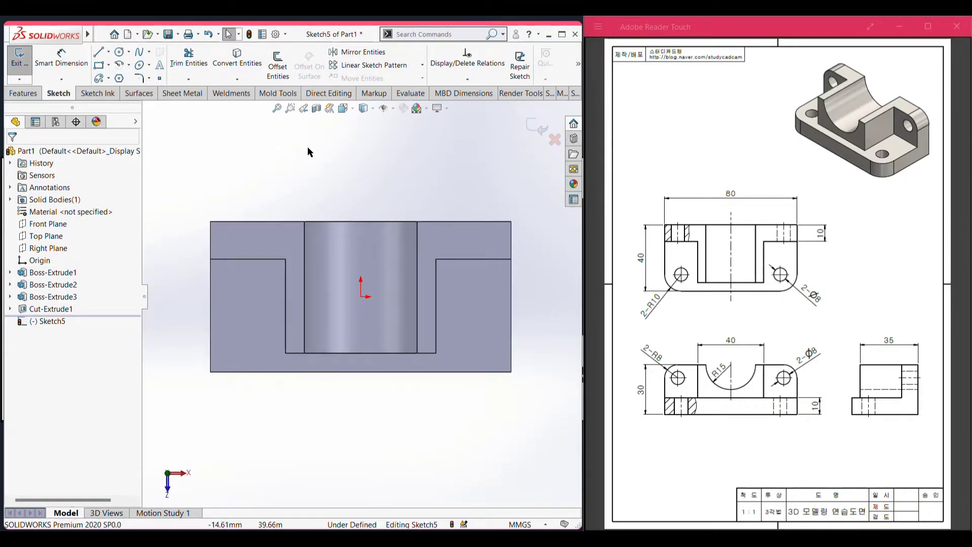
# Draw two Ø8 mm circles, one at each end of the base
pyautogui.moveTo(308, 152); pyautogui.dragTo(337, 153, button='right')
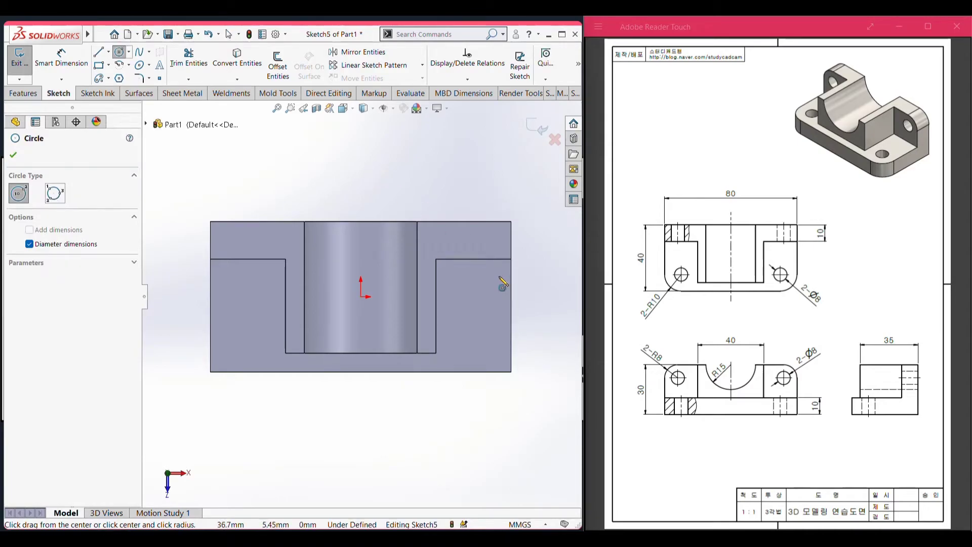
pyautogui.click(477, 335)
pyautogui.write('8')
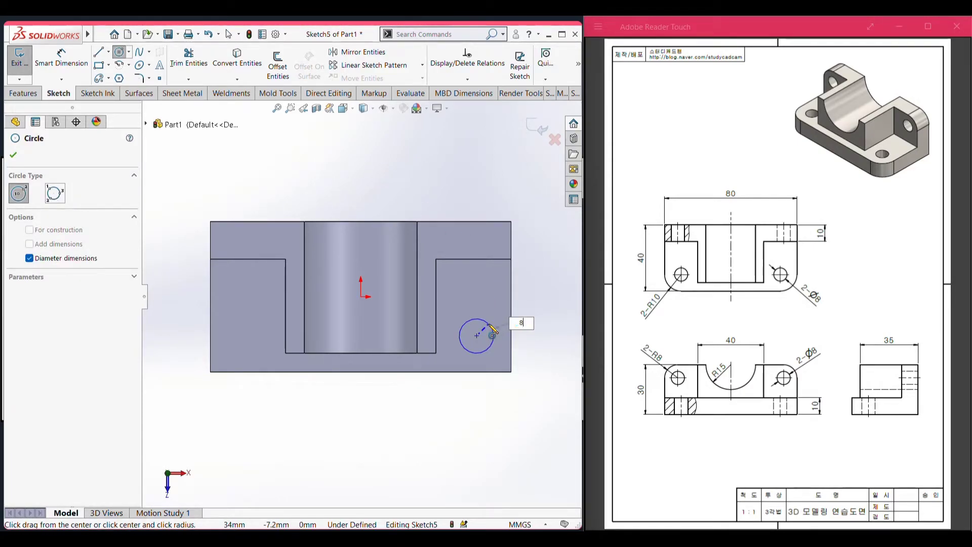
pyautogui.press('Return')
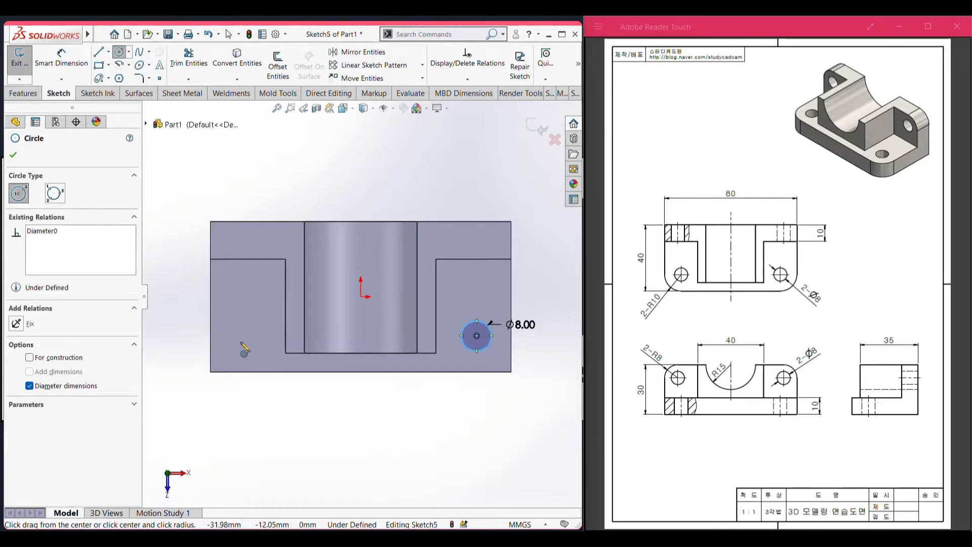
pyautogui.click(234, 331)
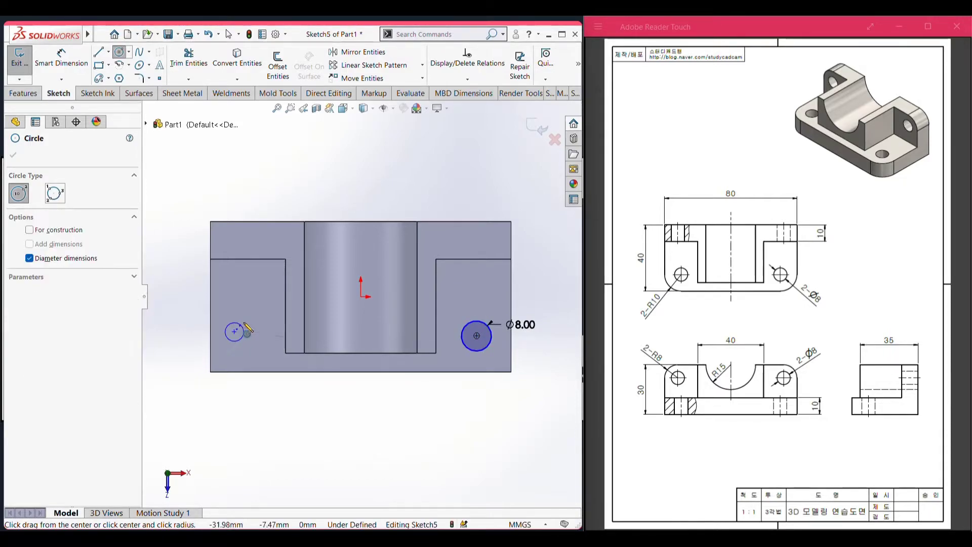
pyautogui.write('8')
pyautogui.press('Return')
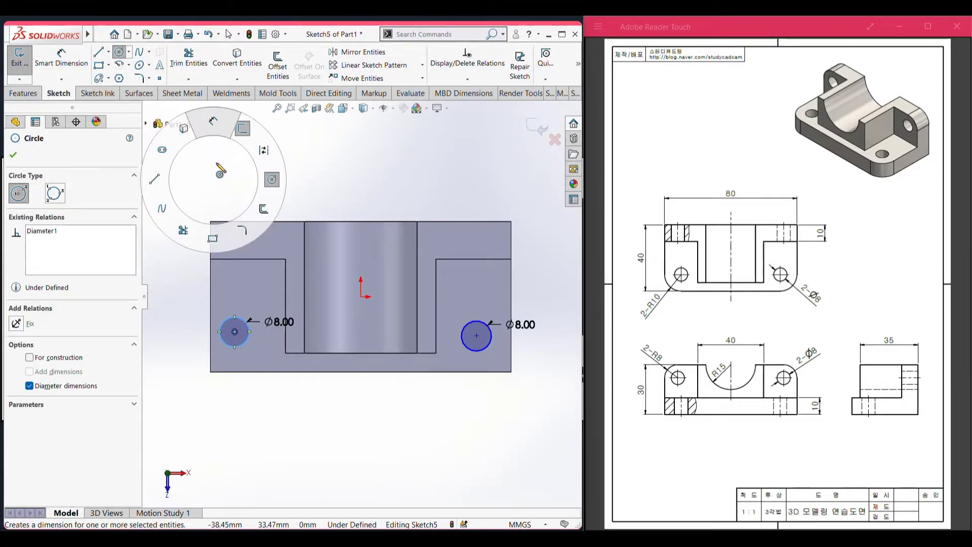
pyautogui.moveTo(210, 185); pyautogui.dragTo(227, 143, button='right')
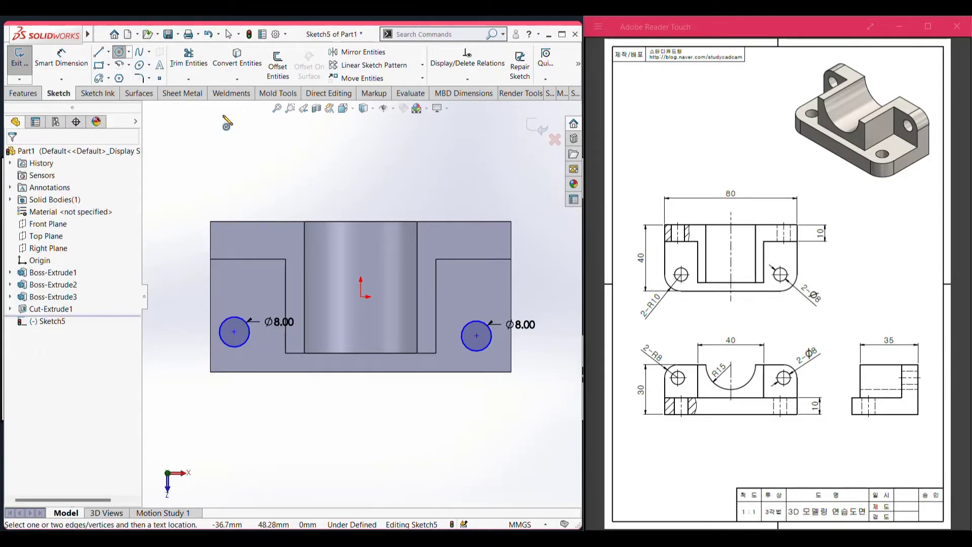
# Locate the right Ø8 hole 10 mm from the base's bottom and right edges
pyautogui.click(467, 350)
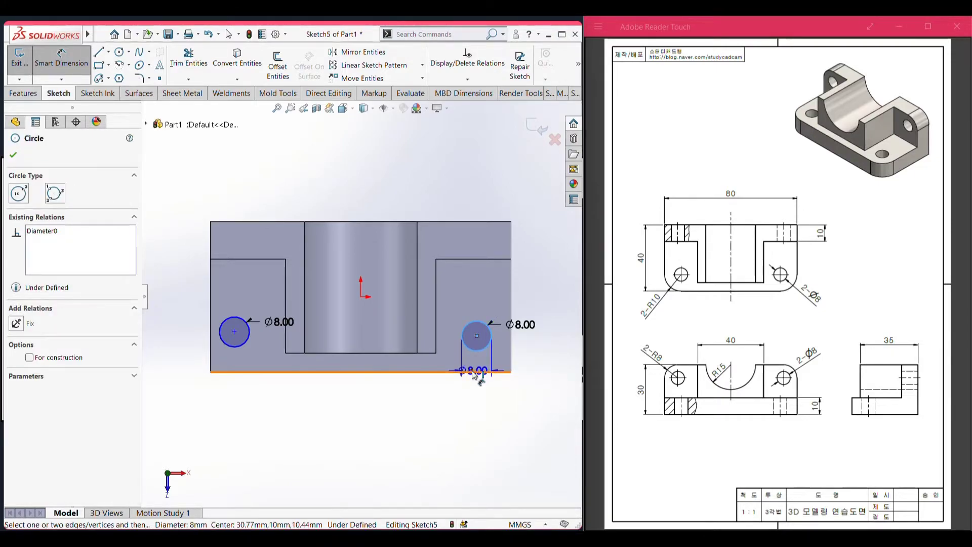
pyautogui.click(473, 373)
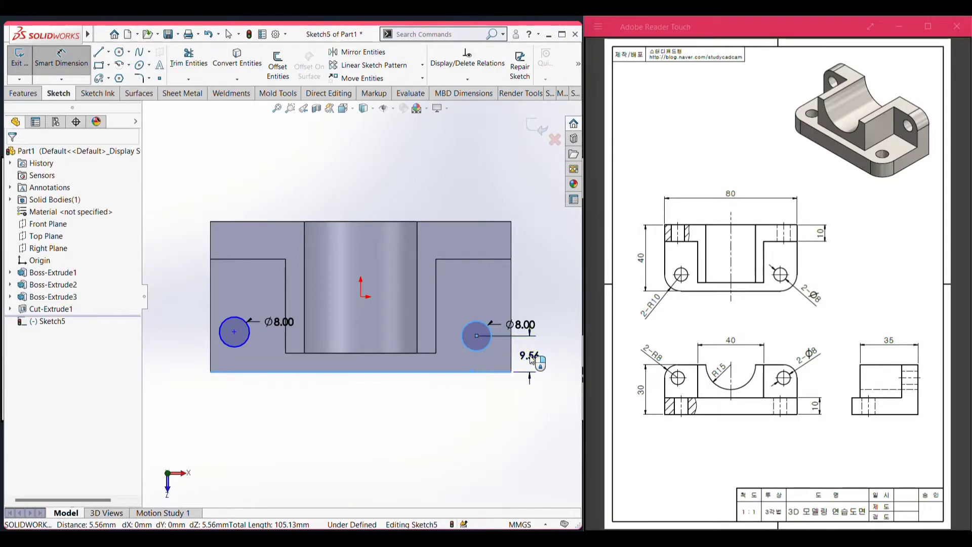
pyautogui.click(531, 359)
pyautogui.write('10')
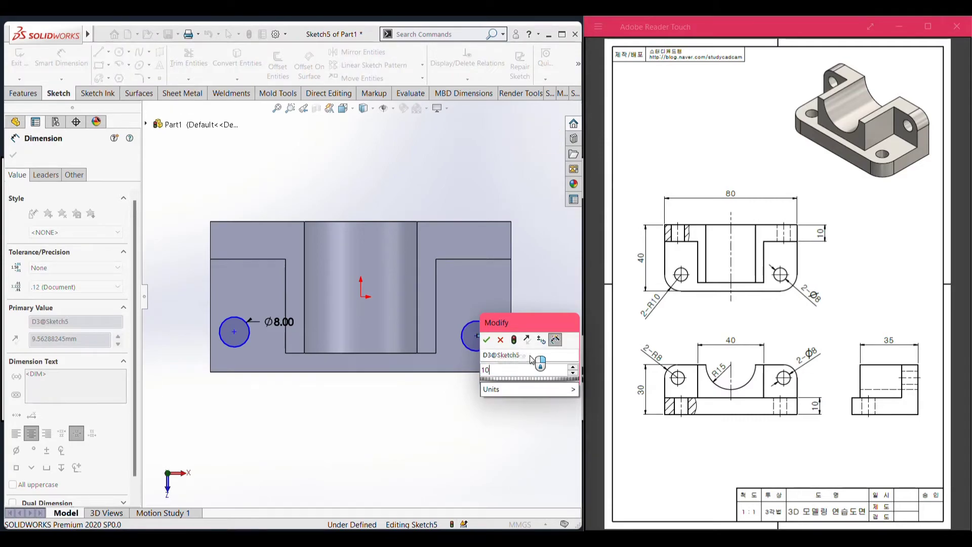
pyautogui.press('Return')
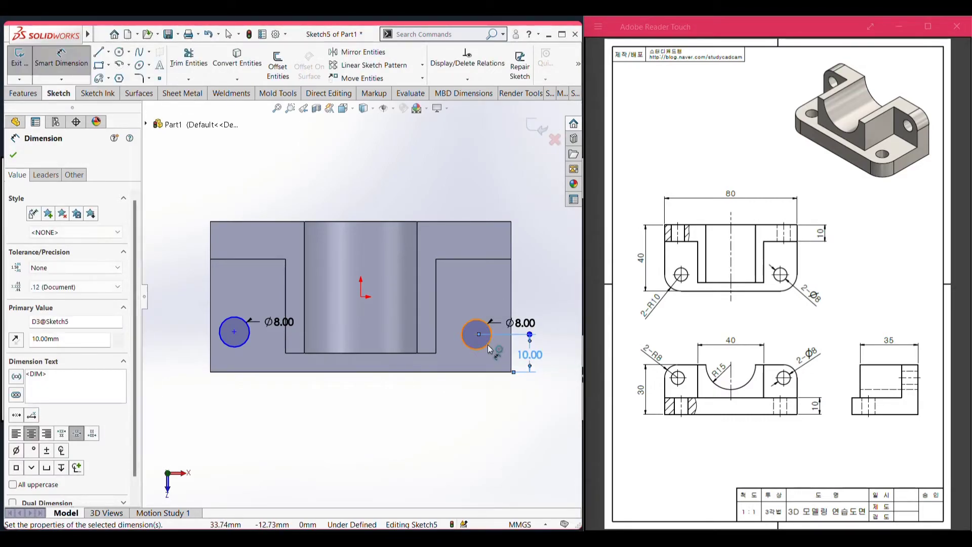
pyautogui.click(488, 346)
pyautogui.click(510, 352)
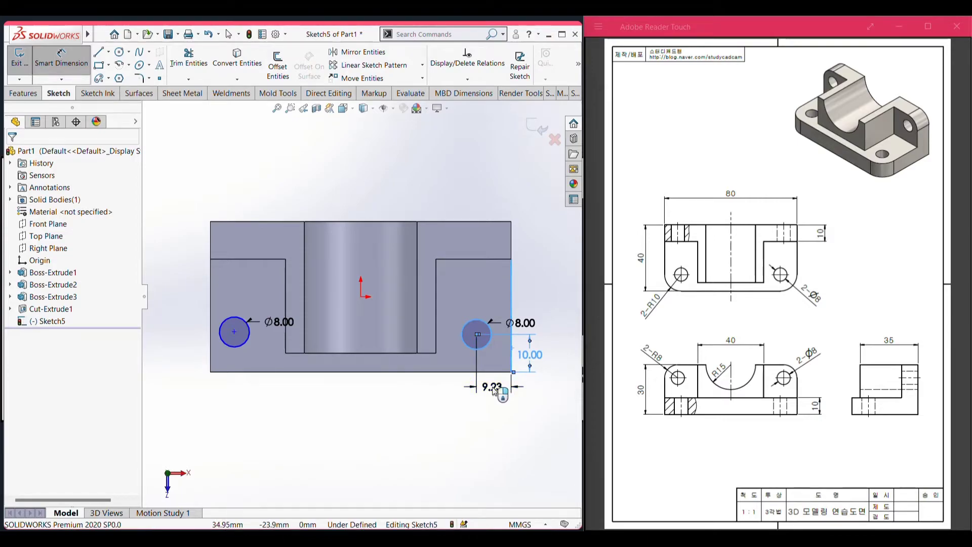
pyautogui.click(494, 389)
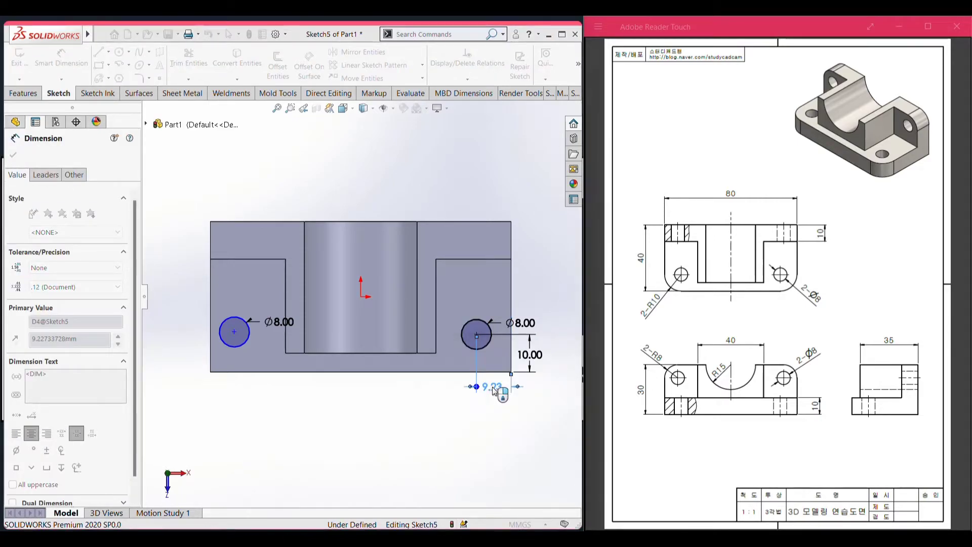
pyautogui.write('10')
pyautogui.press('Return')
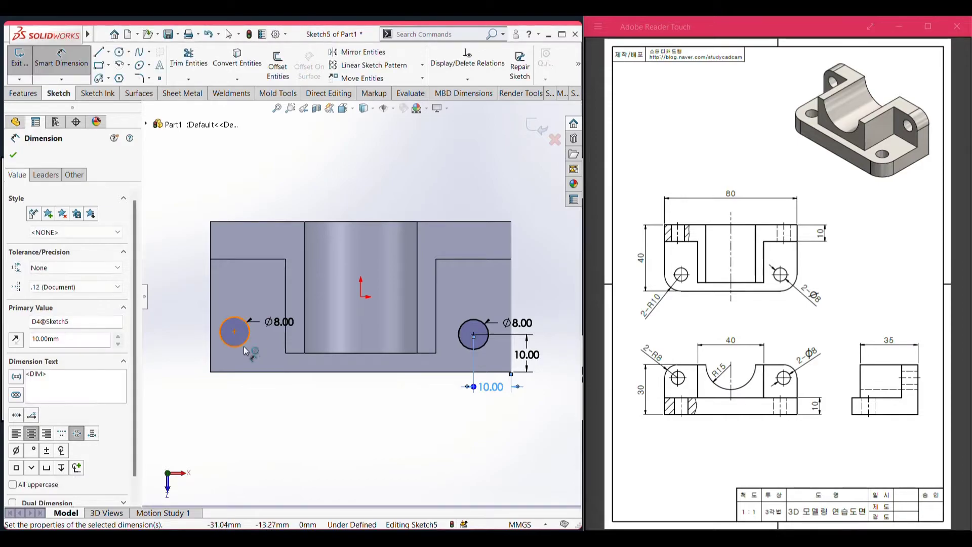
# Locate the left Ø8 hole 10 mm from the base's left and bottom edges
pyautogui.click(242, 347)
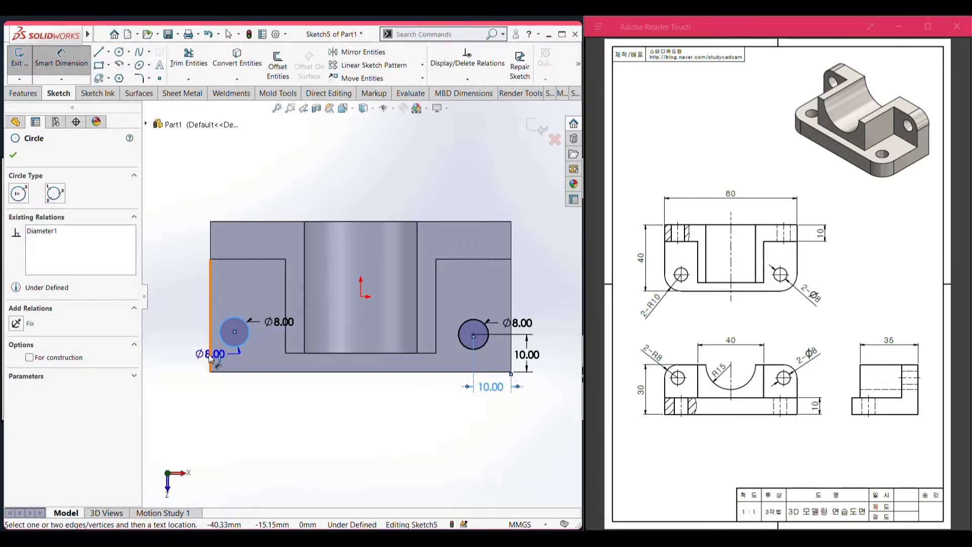
pyautogui.click(211, 356)
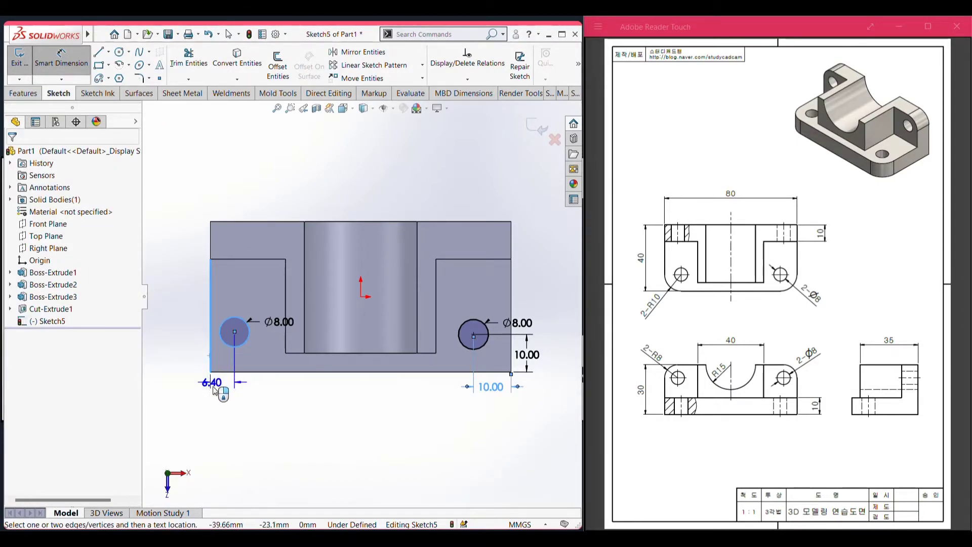
pyautogui.click(188, 387)
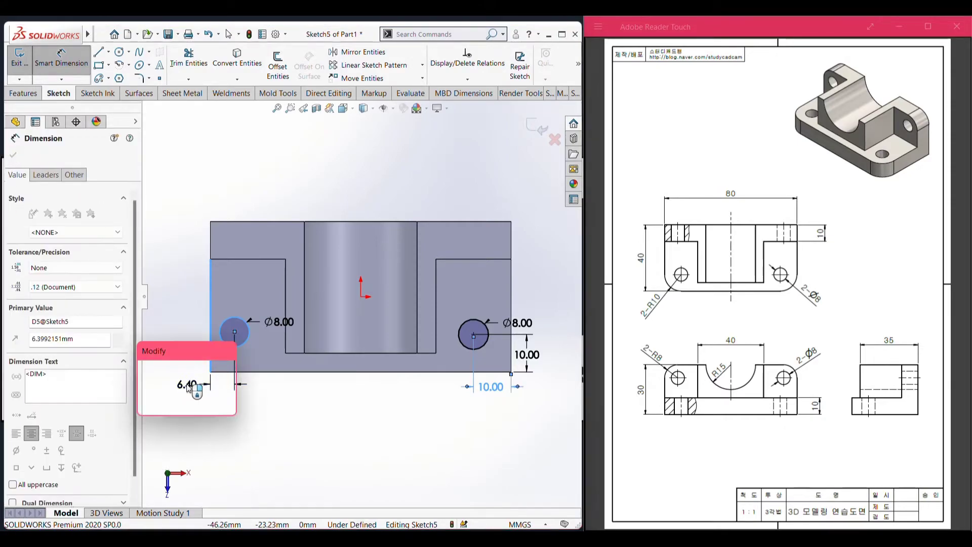
pyautogui.write('10')
pyautogui.press('Return')
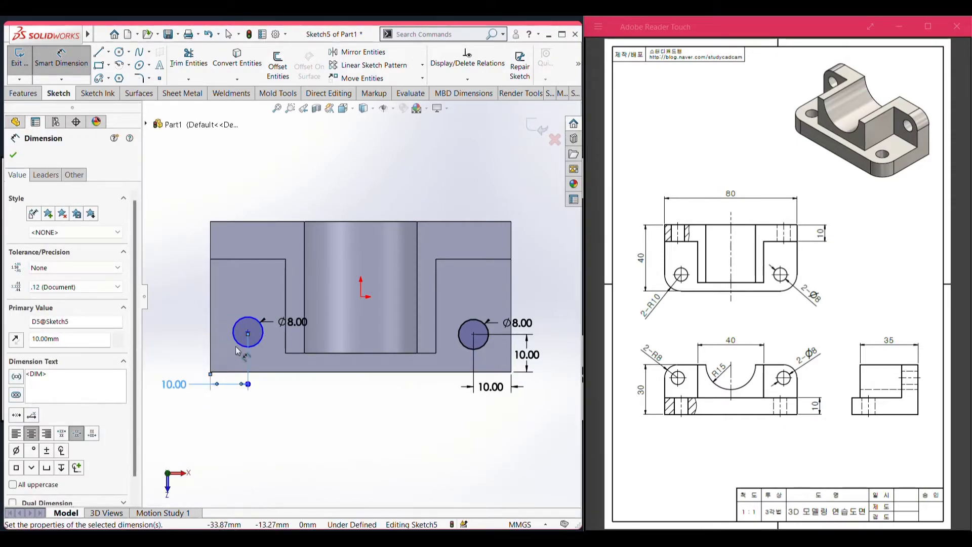
pyautogui.click(245, 355)
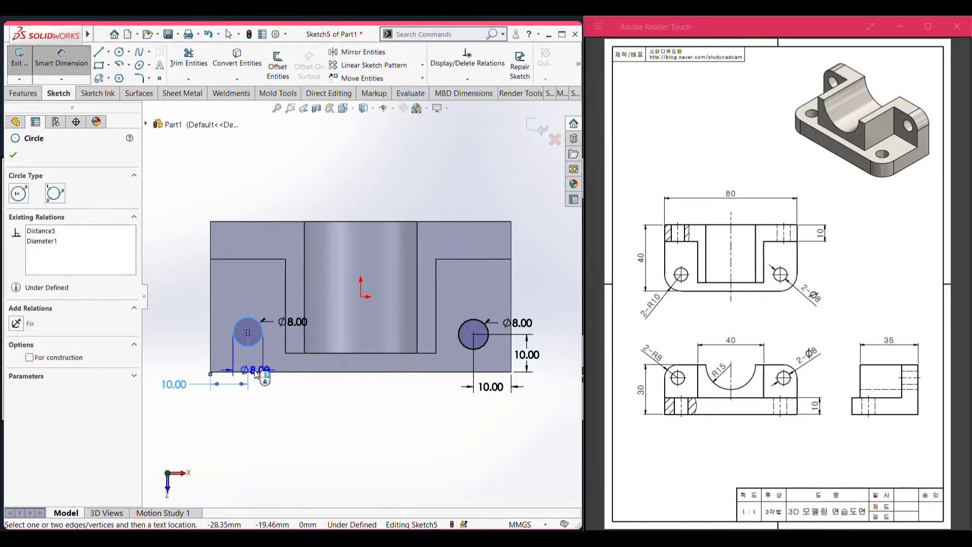
pyautogui.click(257, 372)
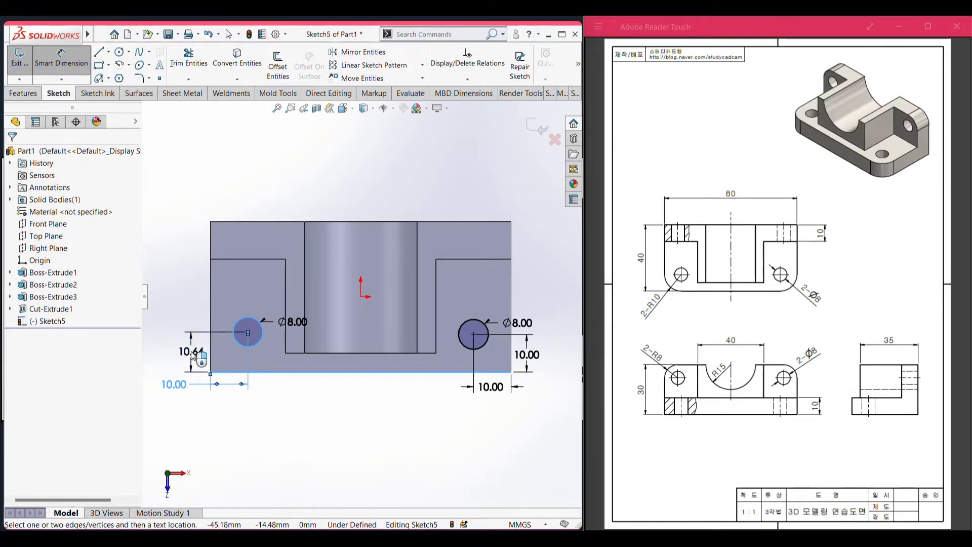
pyautogui.click(193, 355)
pyautogui.write('10')
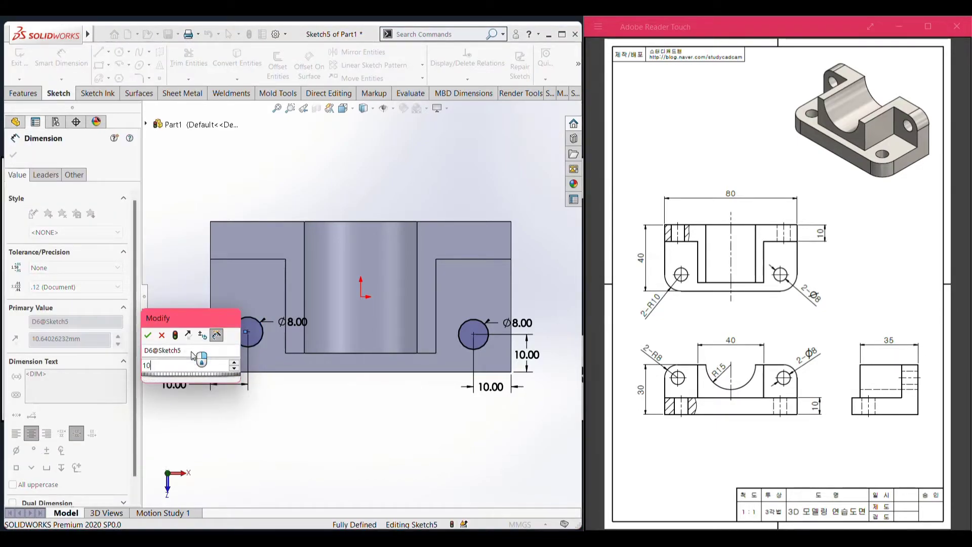
pyautogui.press('Return')
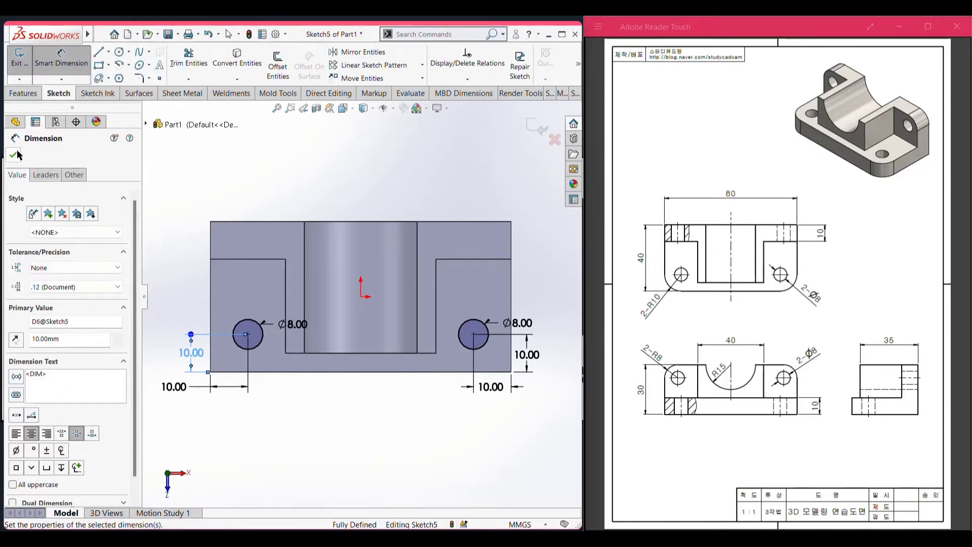
# Cut both Ø8 holes through the base as Cut-Extrude2
pyautogui.click(14, 155)
pyautogui.hotkey('ctrl', '7')
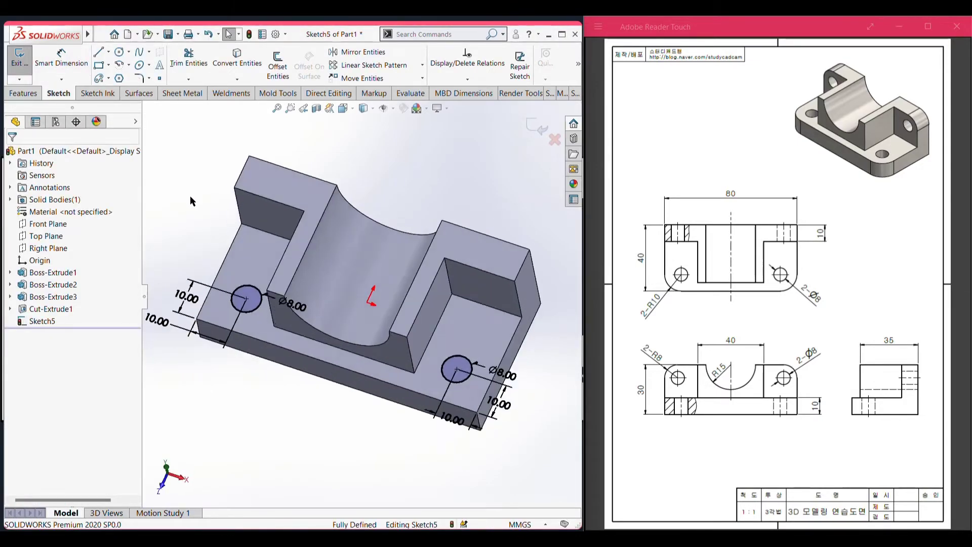
pyautogui.hotkey('ctrl', '7')
pyautogui.scroll(1, 132, 75)
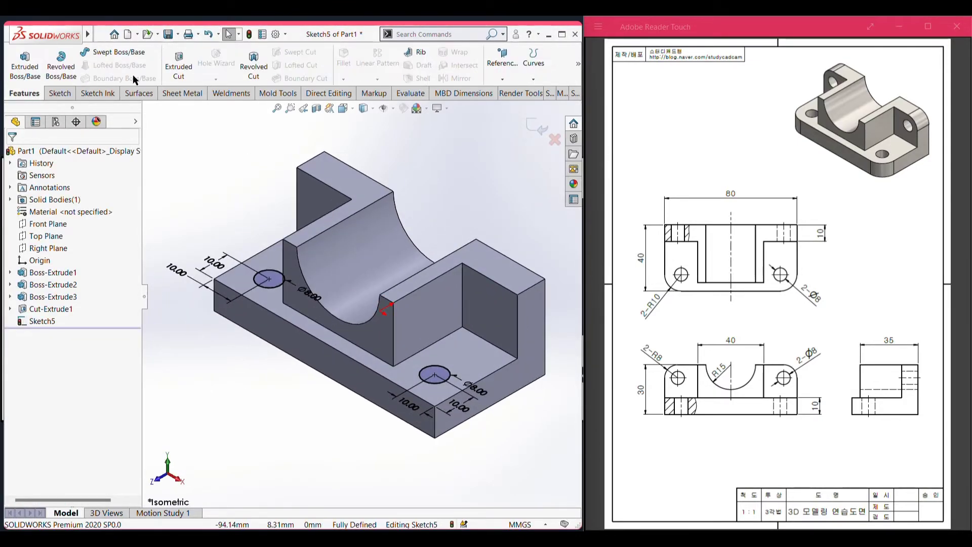
pyautogui.click(180, 70)
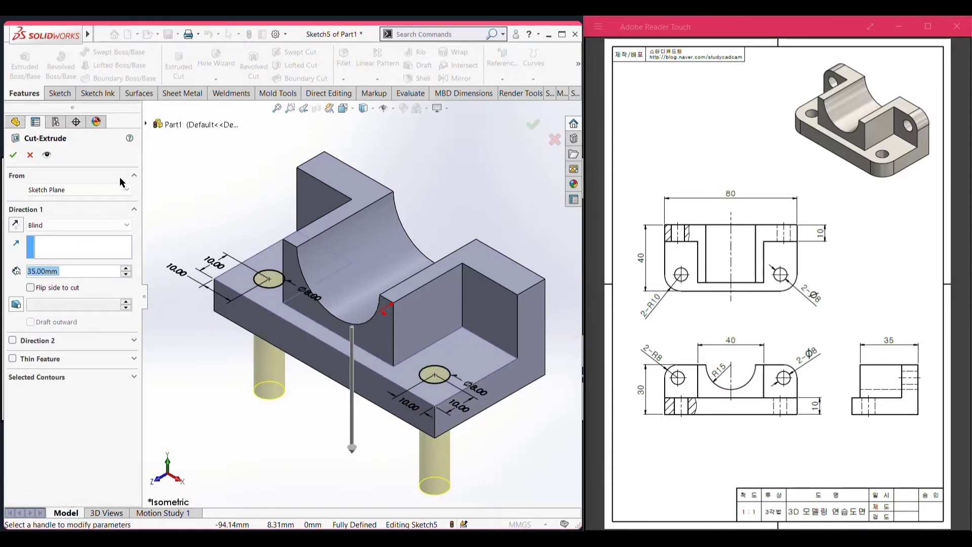
pyautogui.click(13, 155)
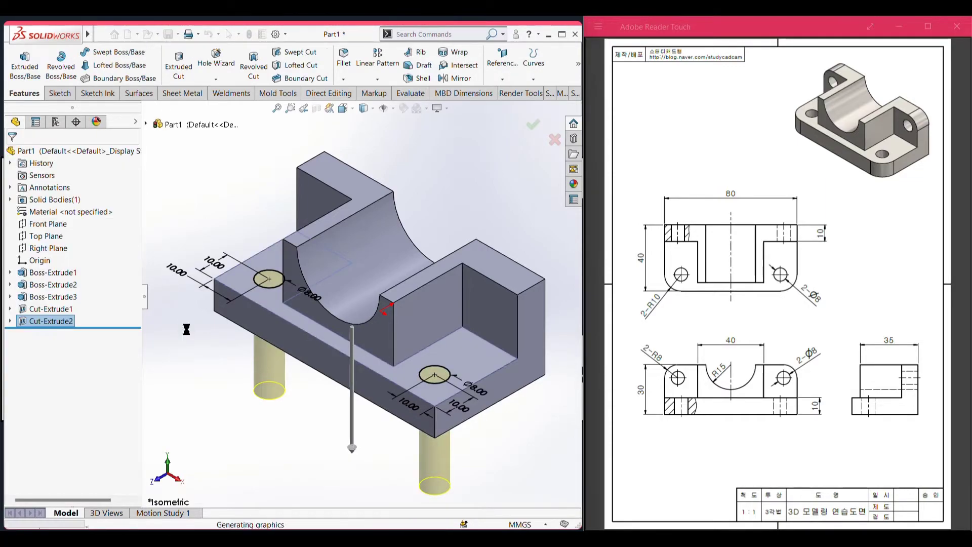
pyautogui.rightClick(478, 307)
# Sketch two Ø8 mm circles on the uprights' front face, one each side of the saddle
pyautogui.click(504, 278)
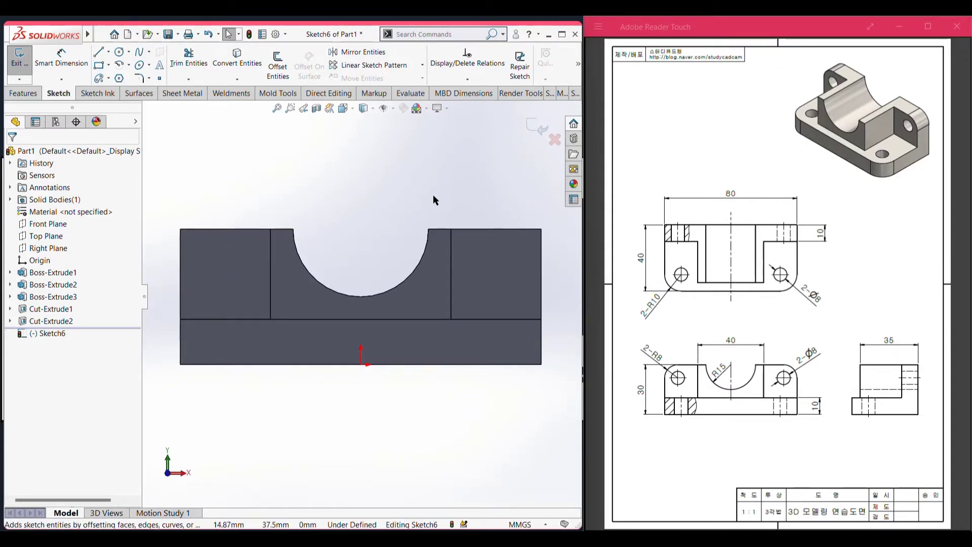
pyautogui.moveTo(419, 193); pyautogui.dragTo(478, 191, button='right')
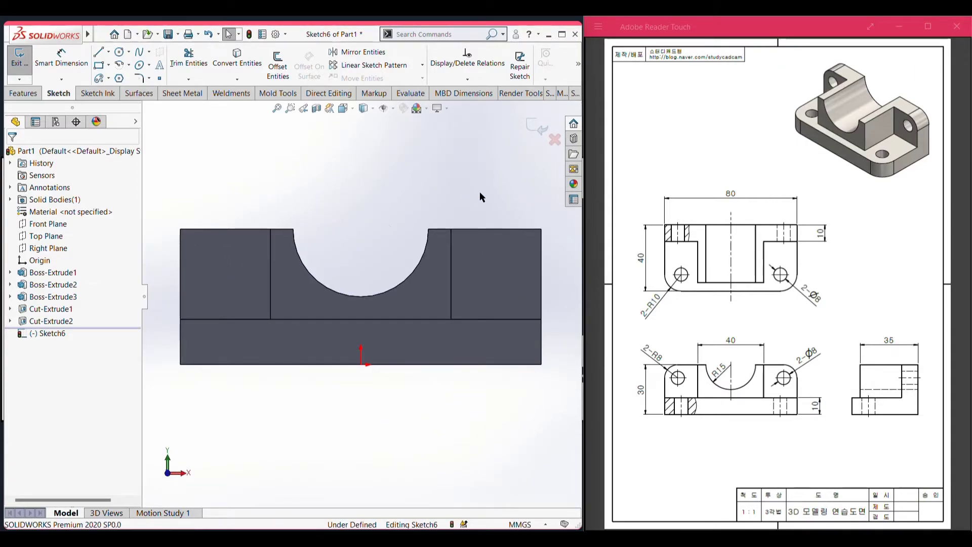
pyautogui.click(496, 262)
pyautogui.write('8')
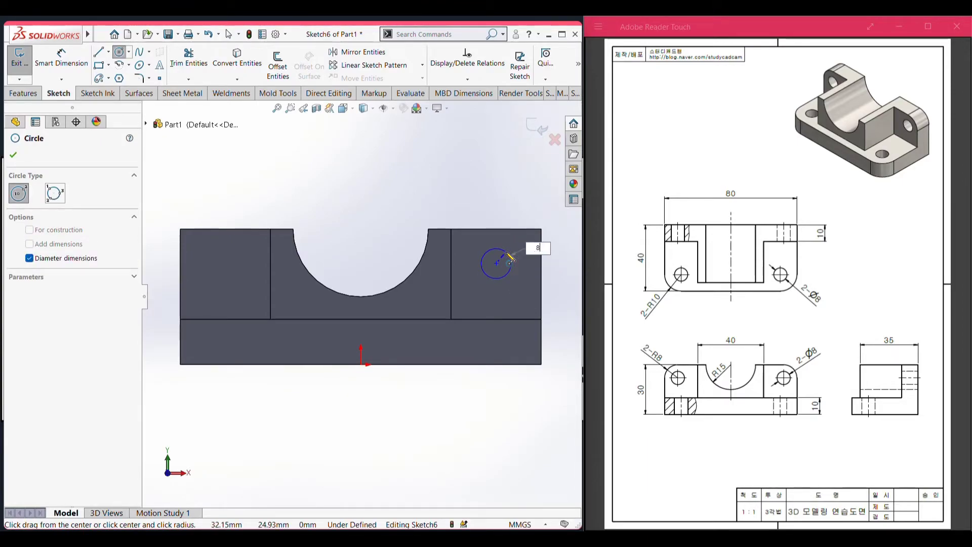
pyautogui.press('Return')
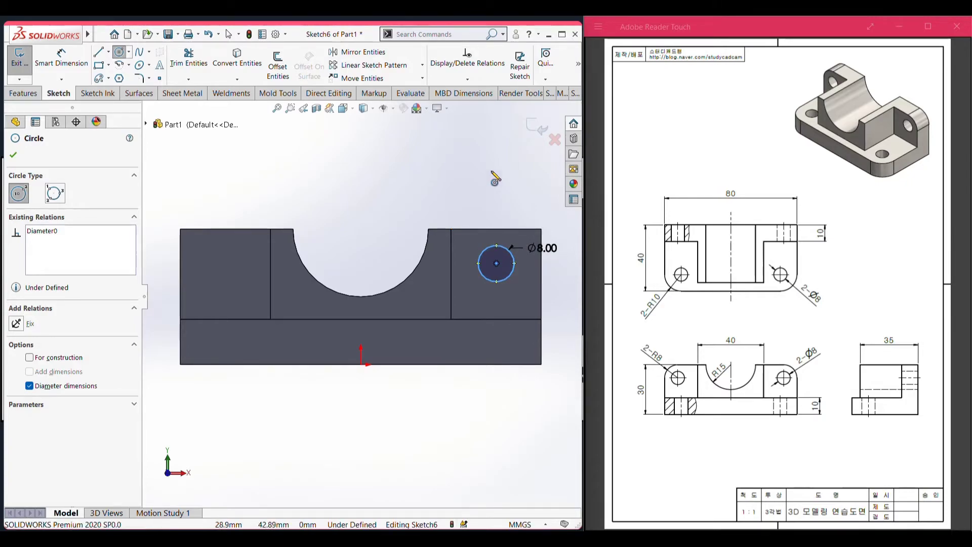
pyautogui.click(216, 268)
pyautogui.write('8')
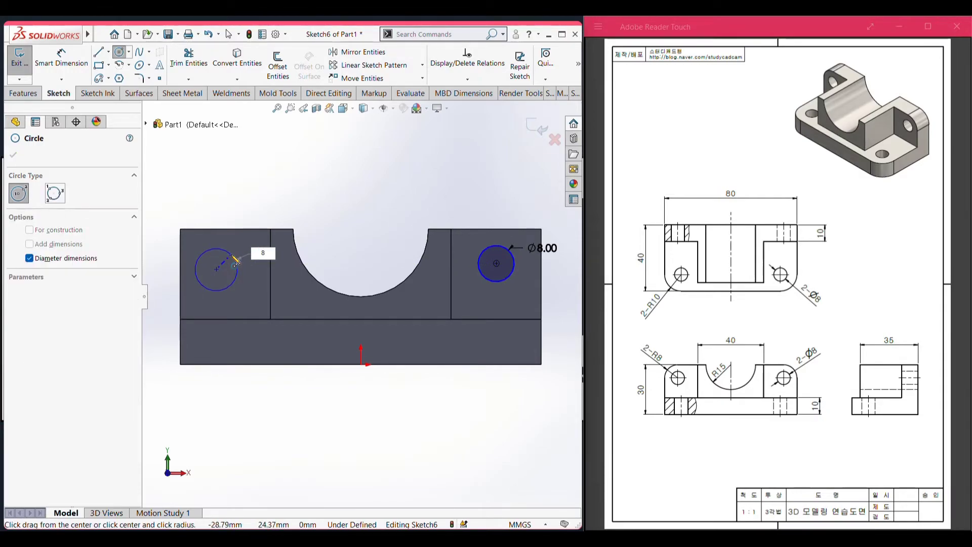
pyautogui.press('Return')
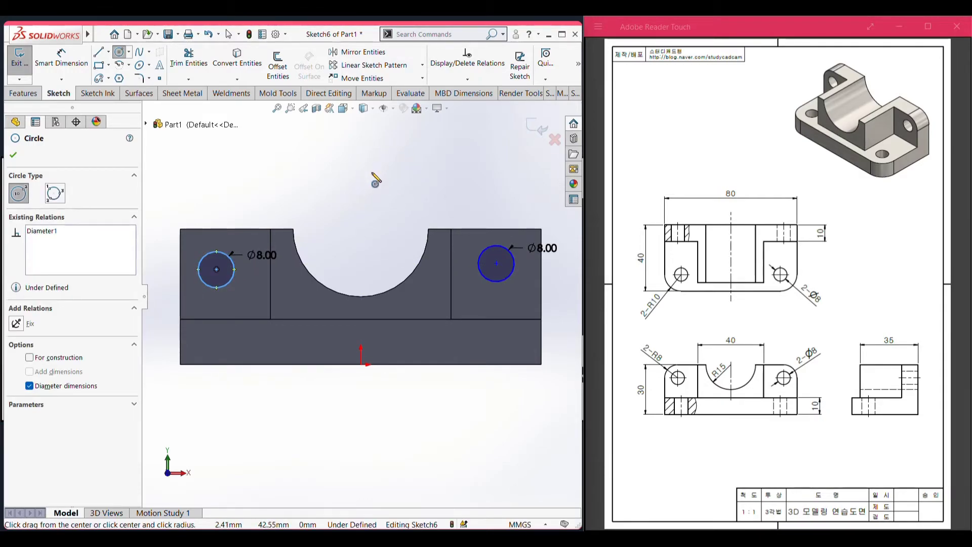
# Dimension the right upright hole from the right edge and 8 mm below the top
pyautogui.press('d')
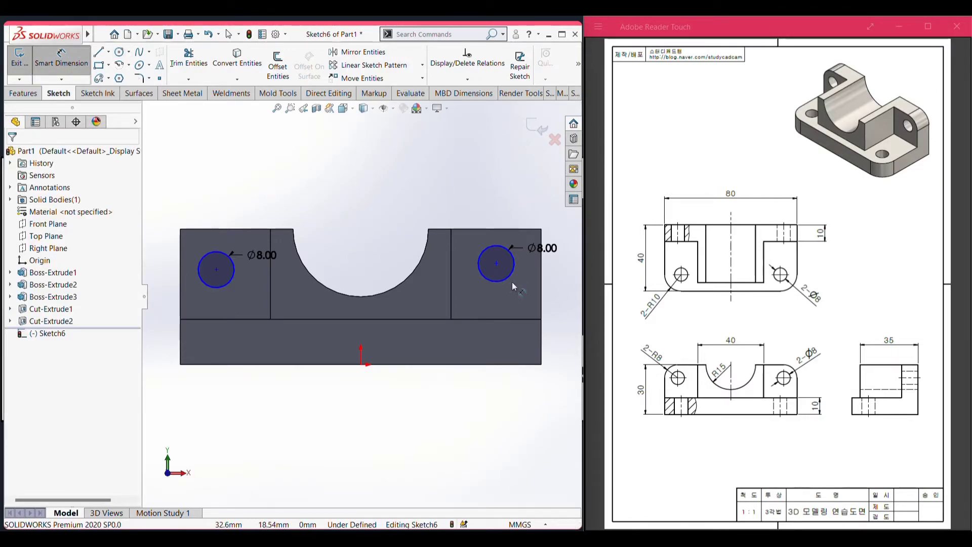
pyautogui.click(509, 278)
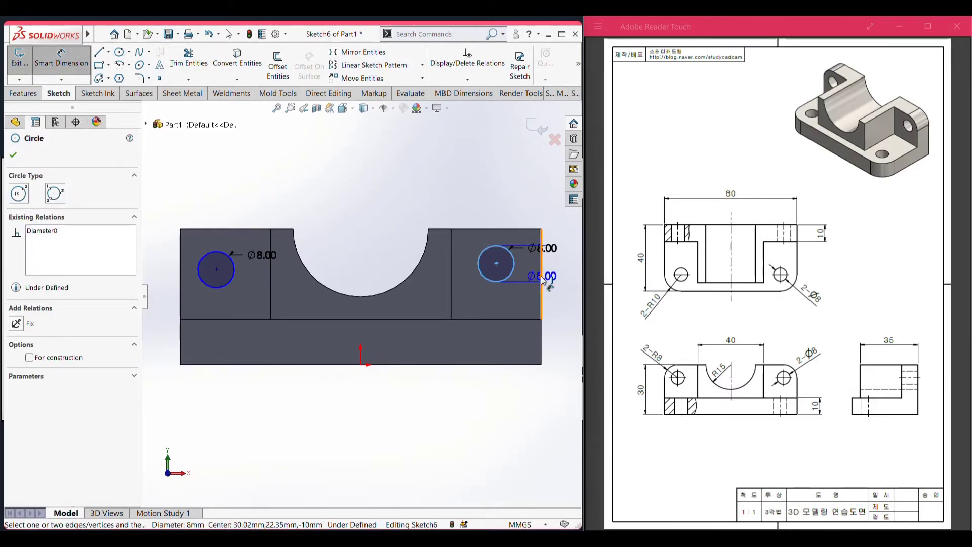
pyautogui.click(542, 279)
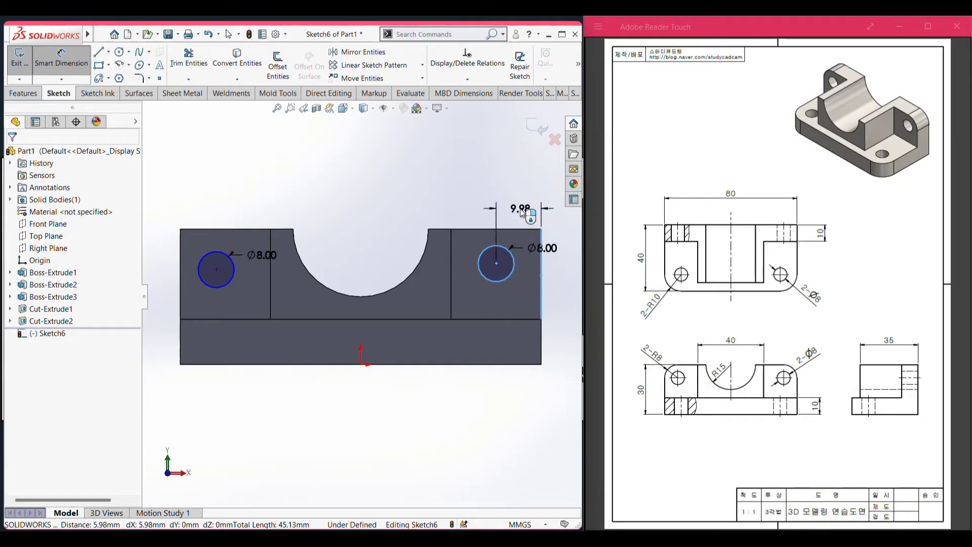
pyautogui.click(522, 212)
pyautogui.press('Return')
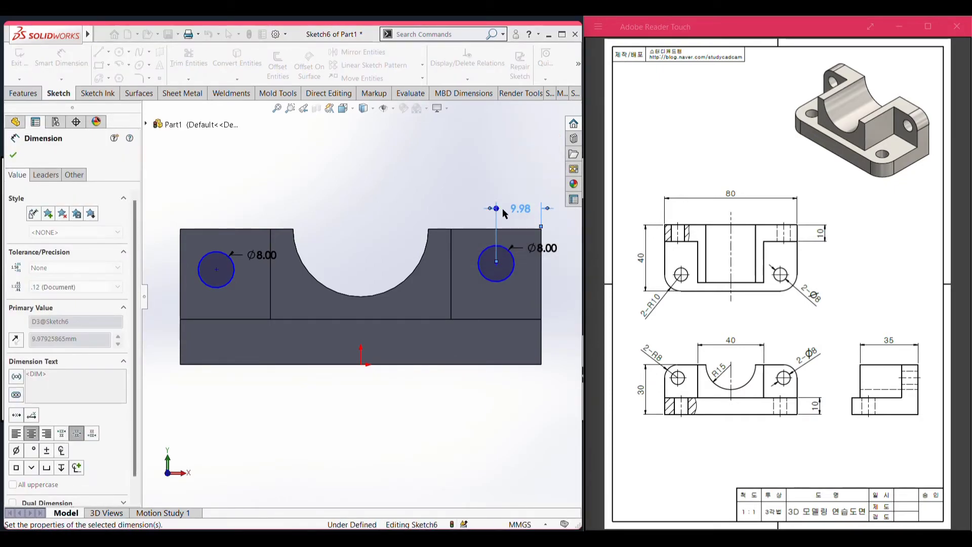
pyautogui.click(509, 249)
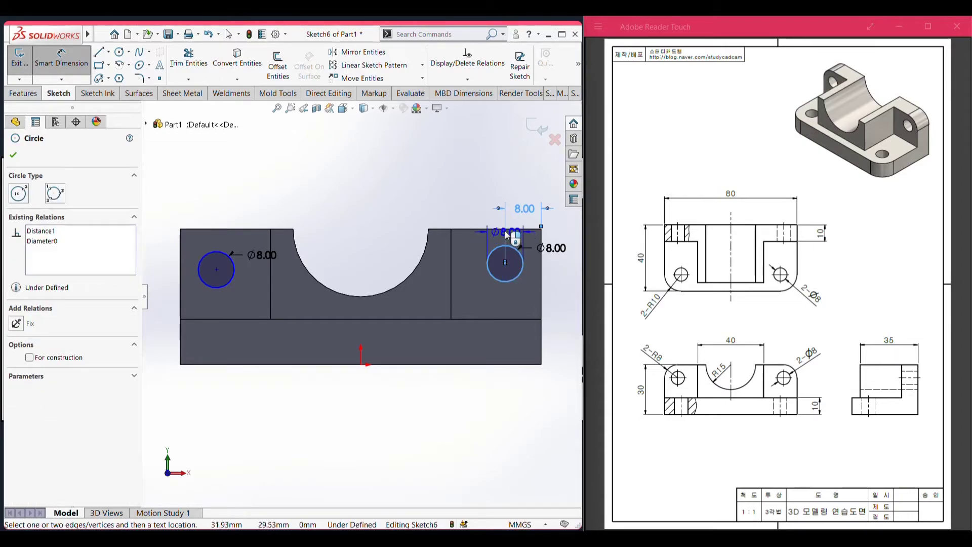
pyautogui.click(511, 229)
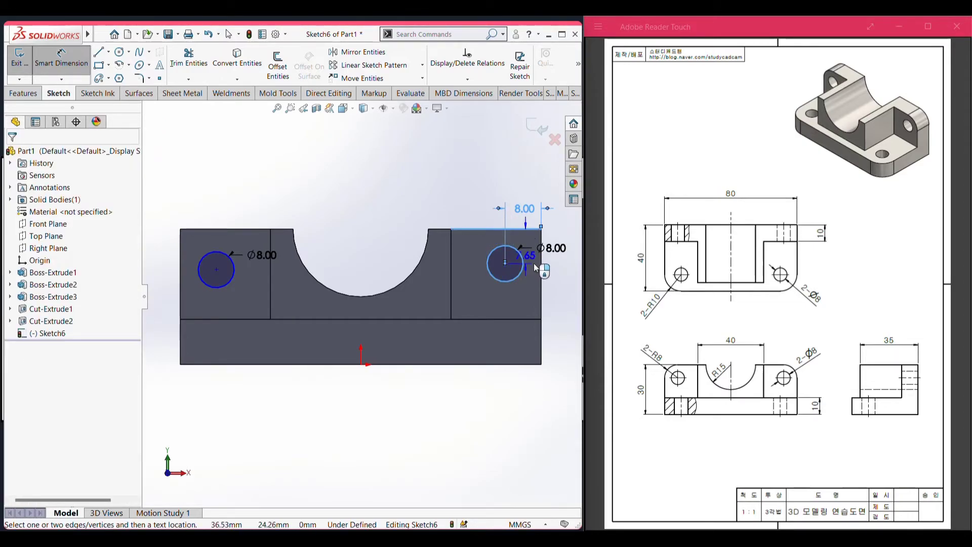
pyautogui.click(548, 289)
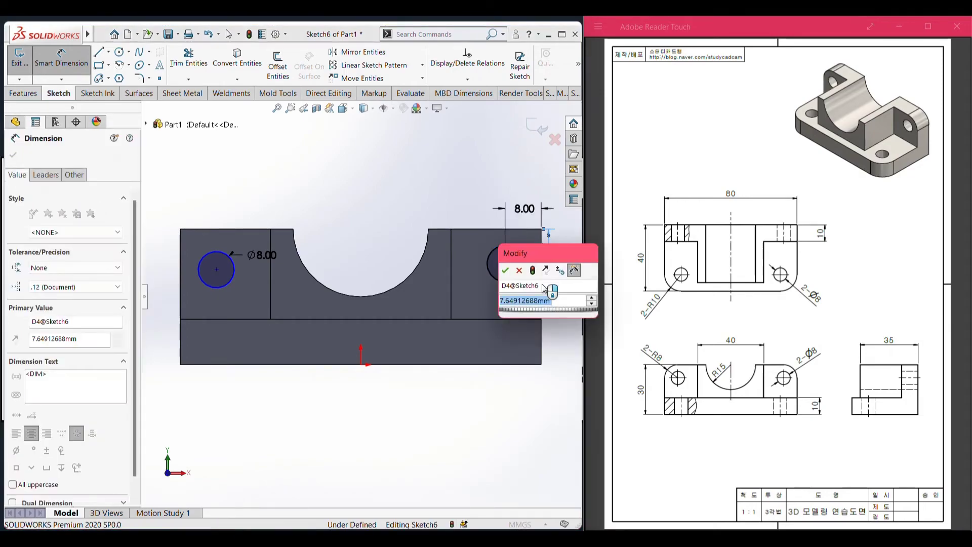
pyautogui.write('8')
pyautogui.press('Return')
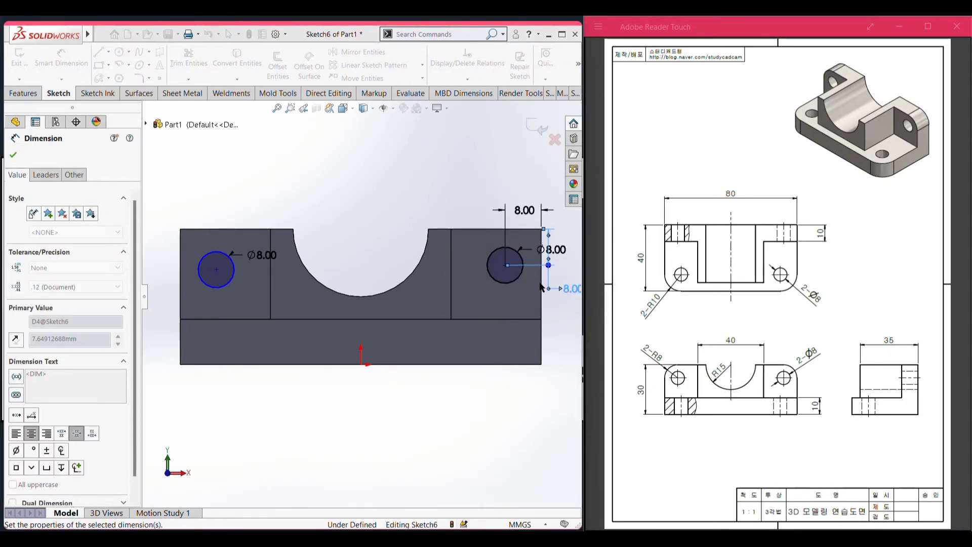
# Place the left upright hole 8 mm from the left edge and 8 mm below the top
pyautogui.scroll(1, 360, 294)
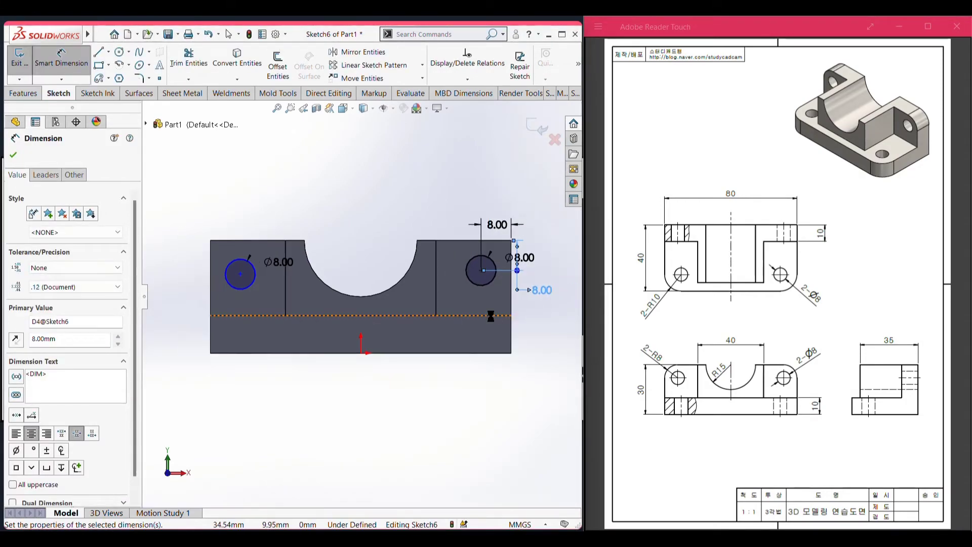
pyautogui.click(230, 273)
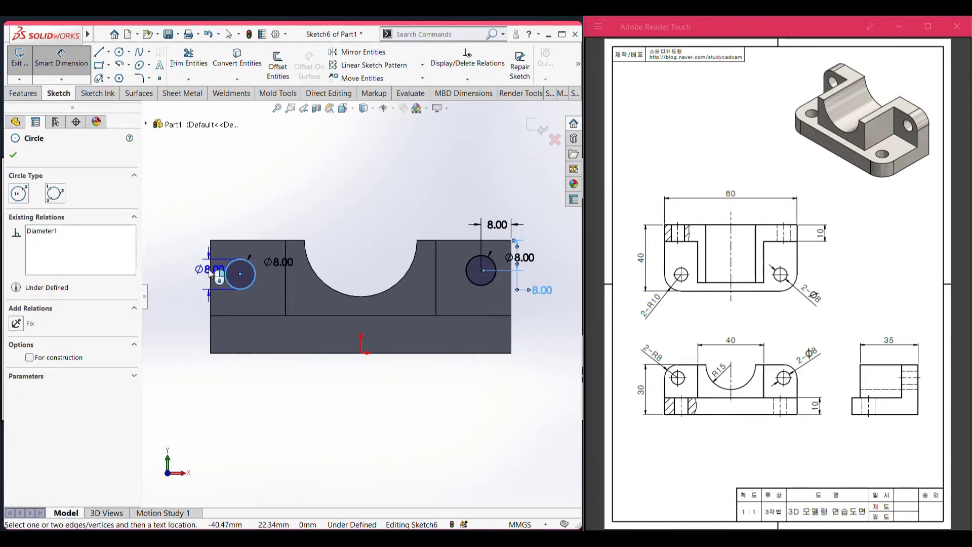
pyautogui.click(212, 272)
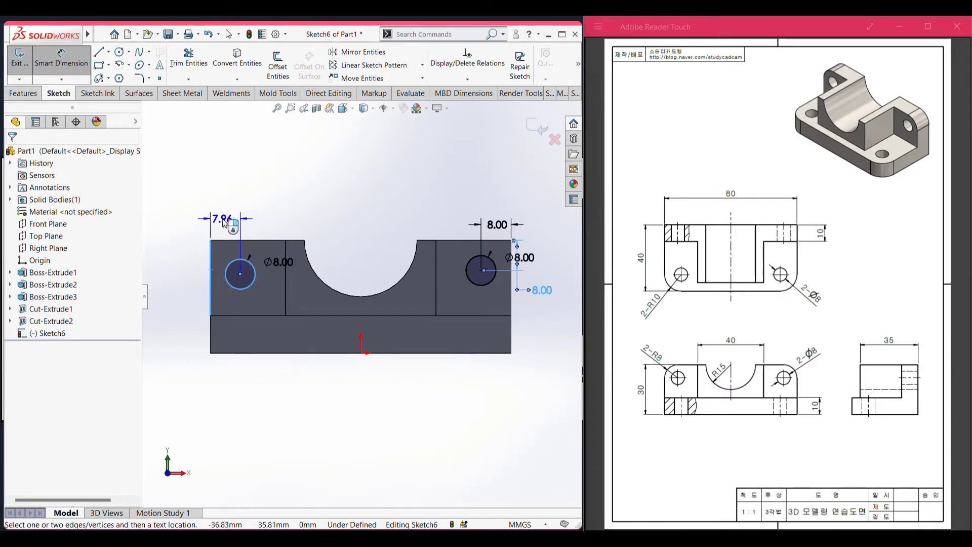
pyautogui.click(224, 223)
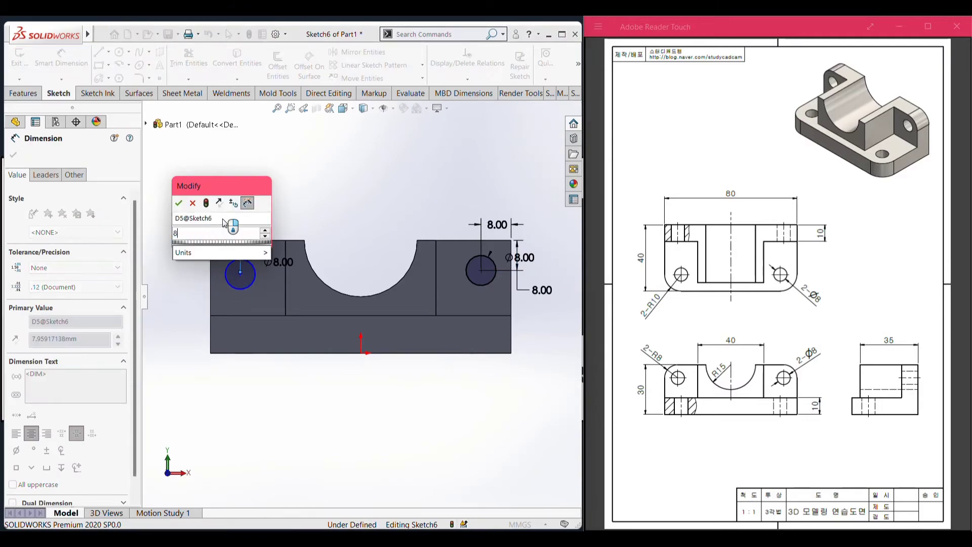
pyautogui.press('Escape')
pyautogui.write('8')
pyautogui.press('Return')
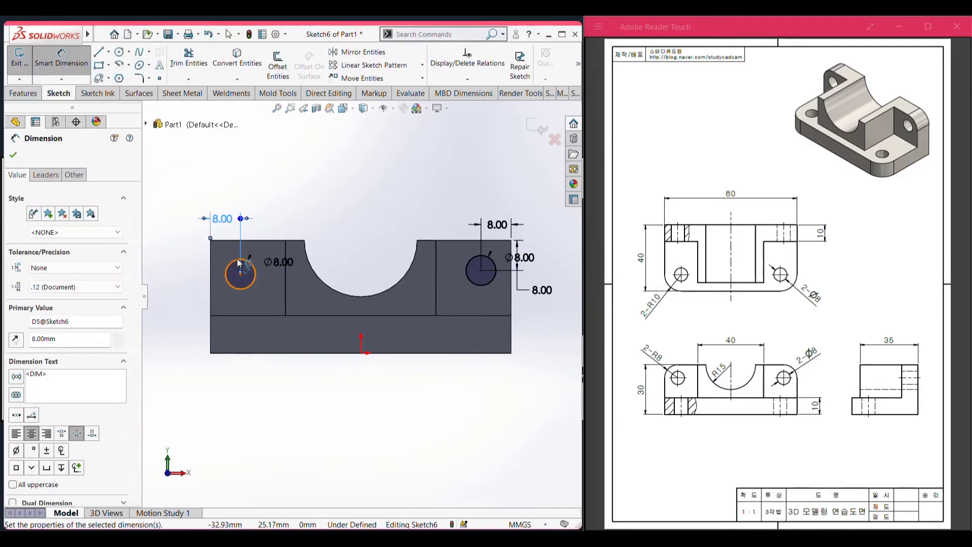
pyautogui.click(234, 262)
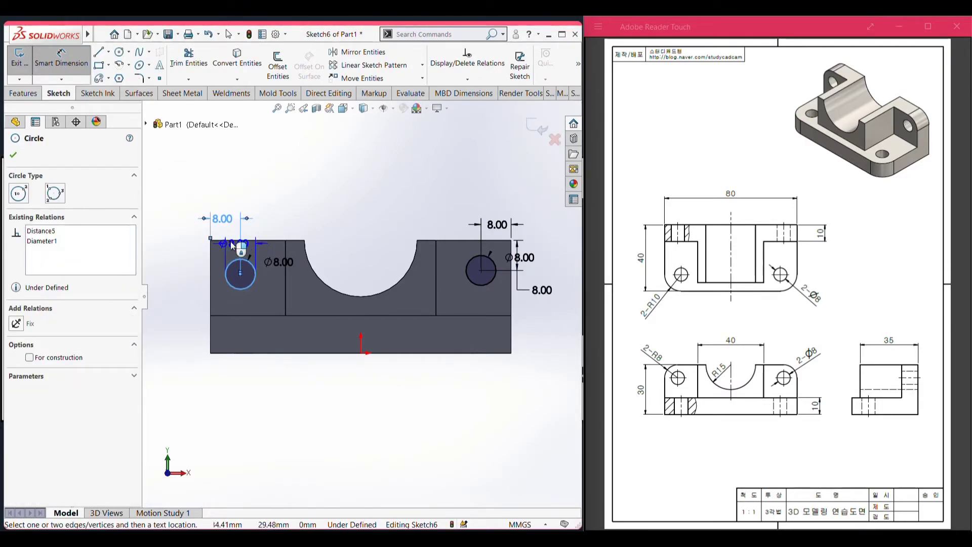
pyautogui.click(228, 240)
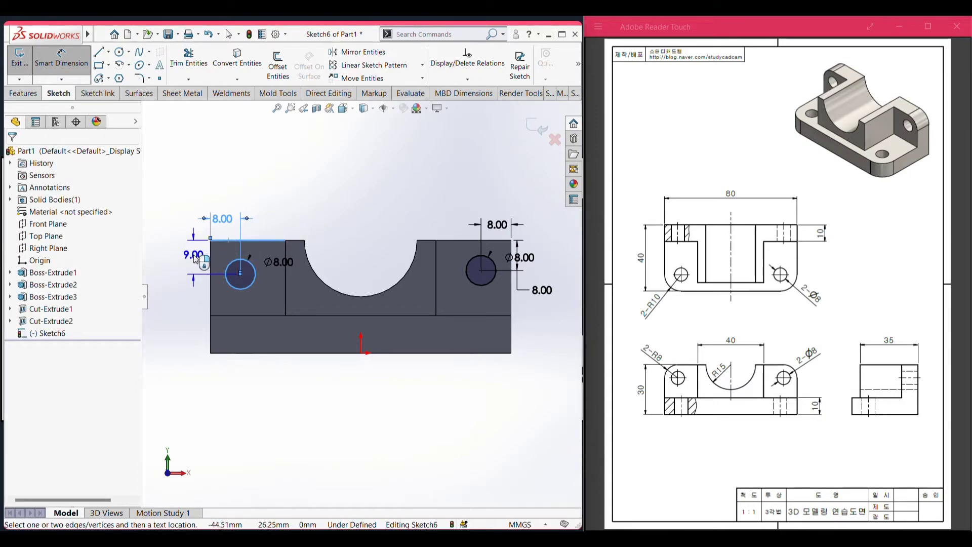
pyautogui.click(196, 258)
pyautogui.write('8')
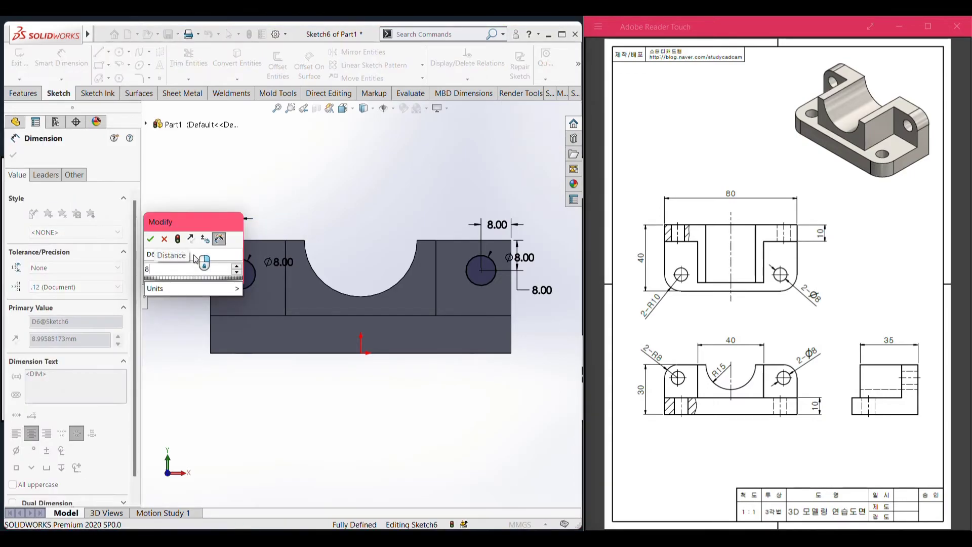
pyautogui.press('Return')
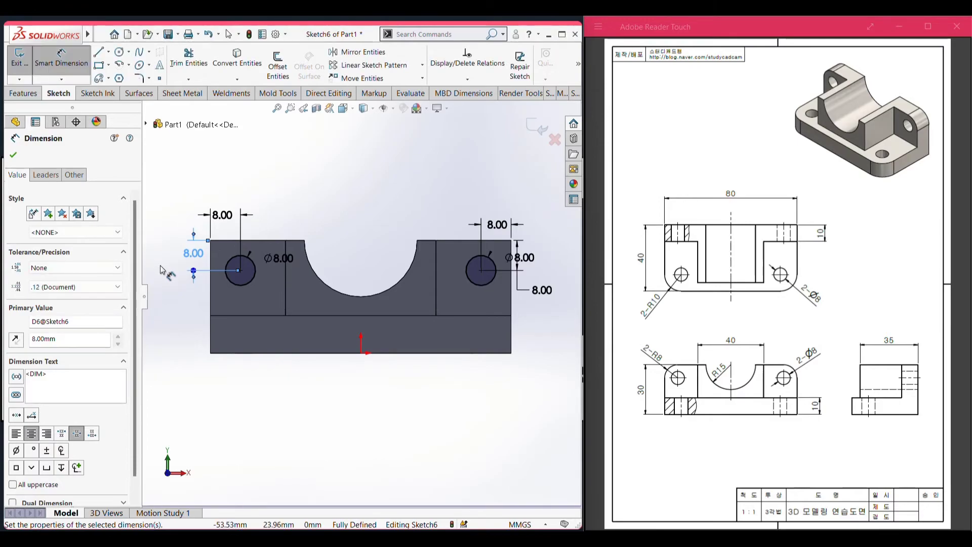
pyautogui.hotkey('ctrl', '7')
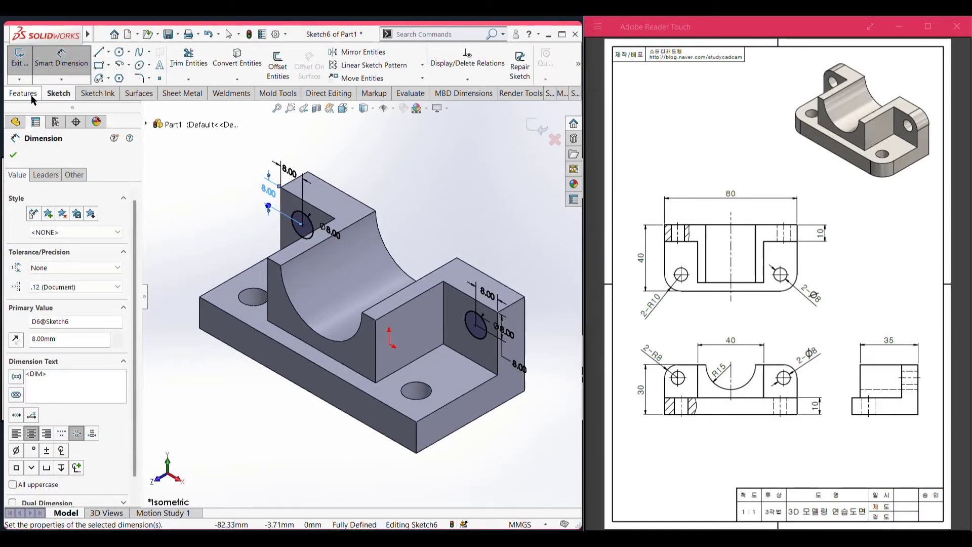
# Close the hole sketch and extrude-cut both Ø8 mm holes Blind 35 mm through the uprights
pyautogui.click(13, 155)
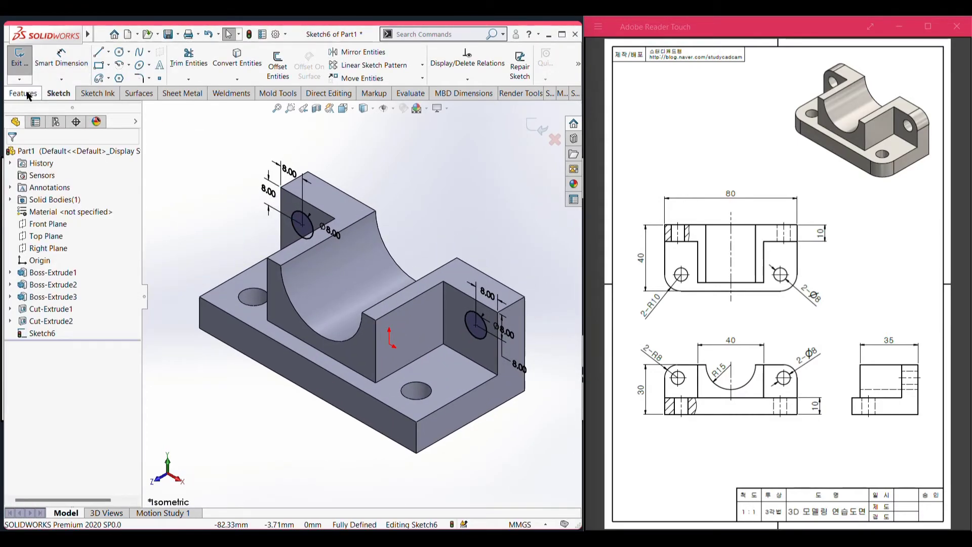
pyautogui.click(23, 93)
pyautogui.click(173, 74)
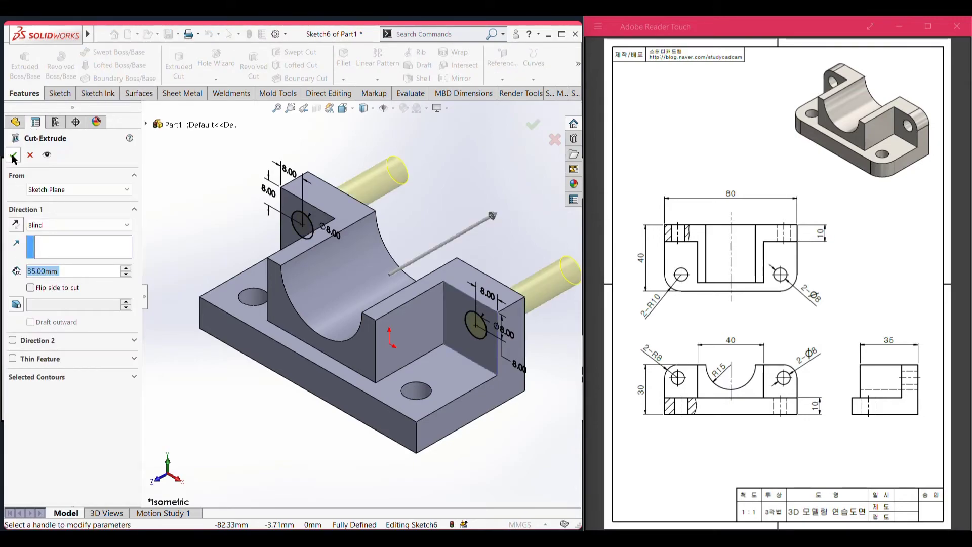
pyautogui.click(13, 156)
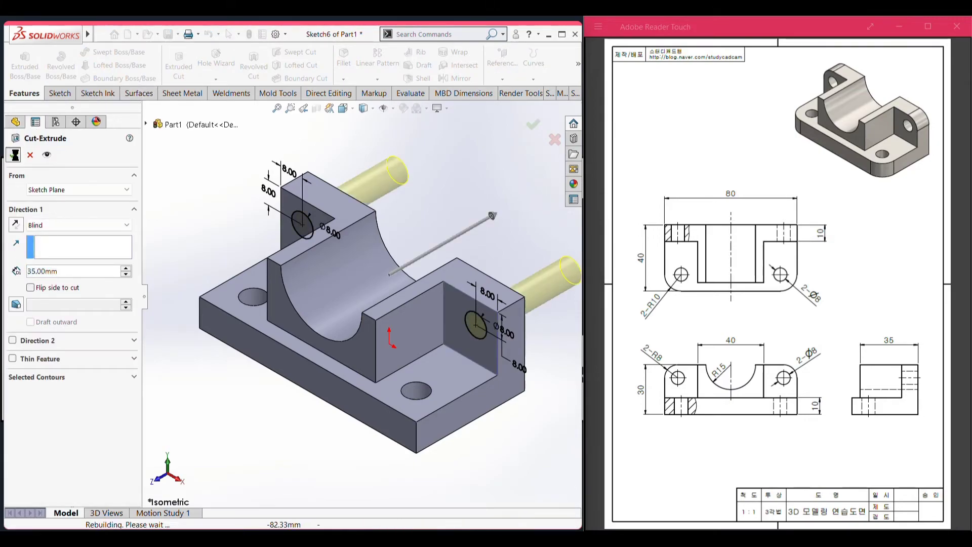
pyautogui.click(176, 197)
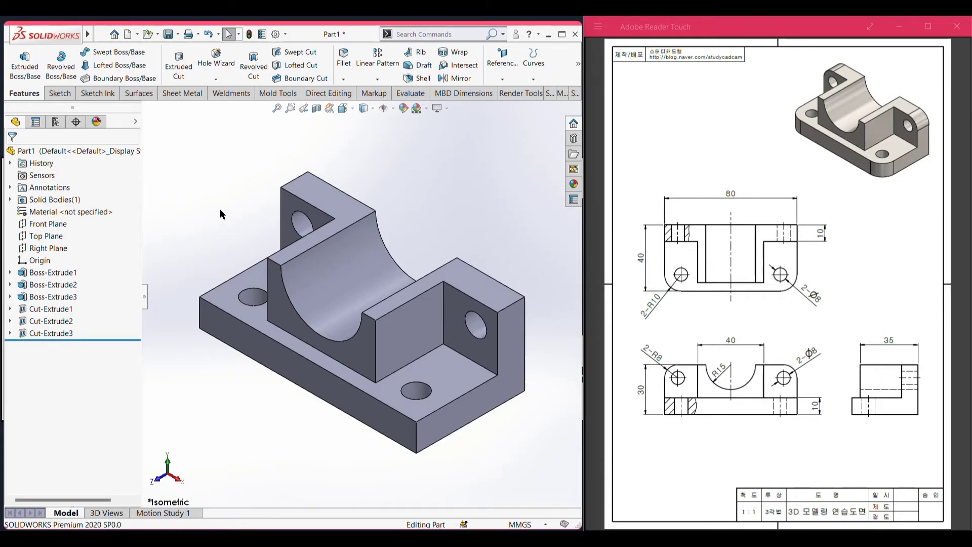
# Add Fillet1 of R10 mm to the front and opposite vertical base corners
pyautogui.click(344, 62)
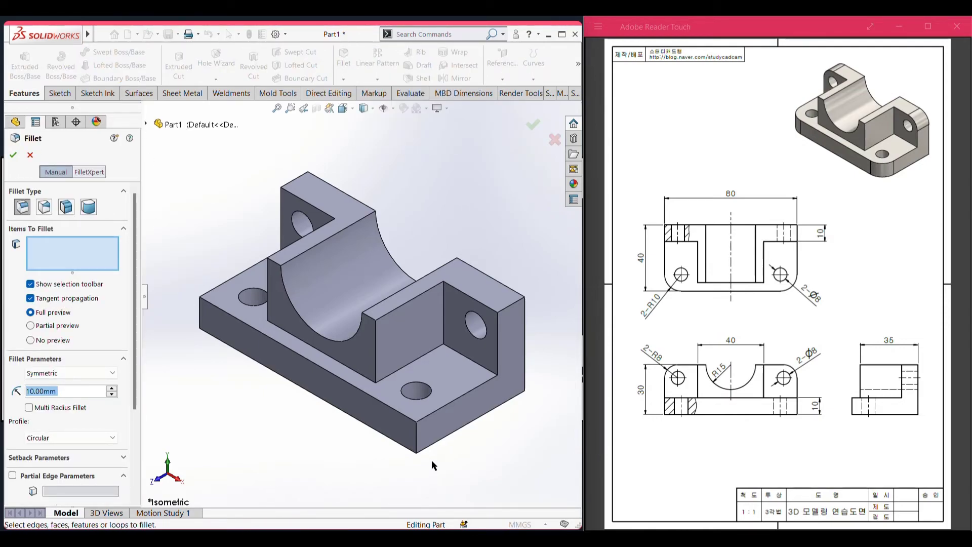
pyautogui.click(415, 438)
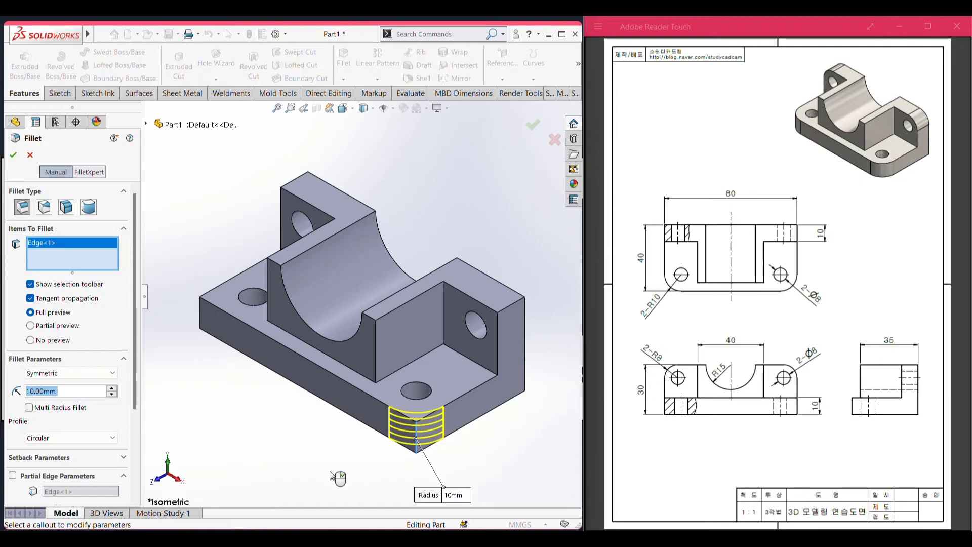
pyautogui.moveTo(316, 471); pyautogui.dragTo(386, 482, button='middle')
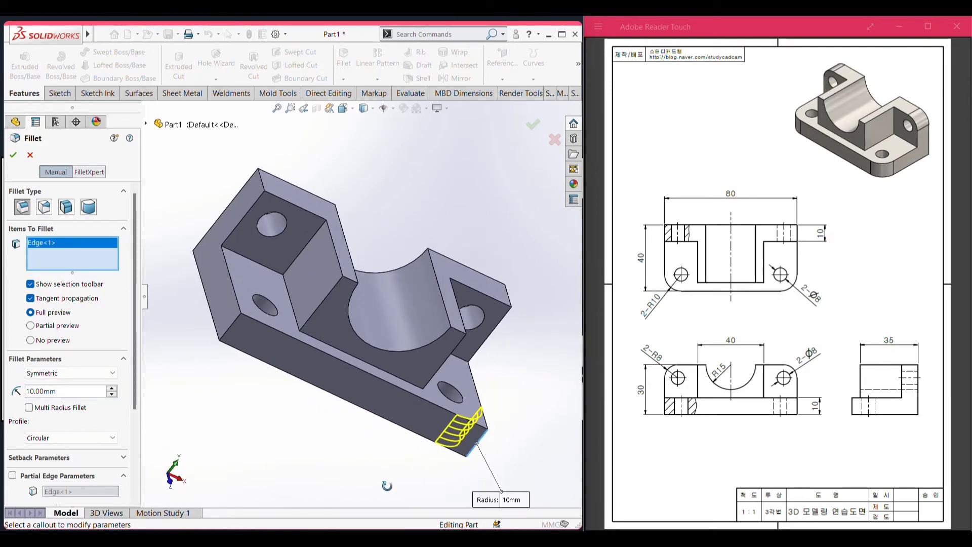
pyautogui.click(239, 327)
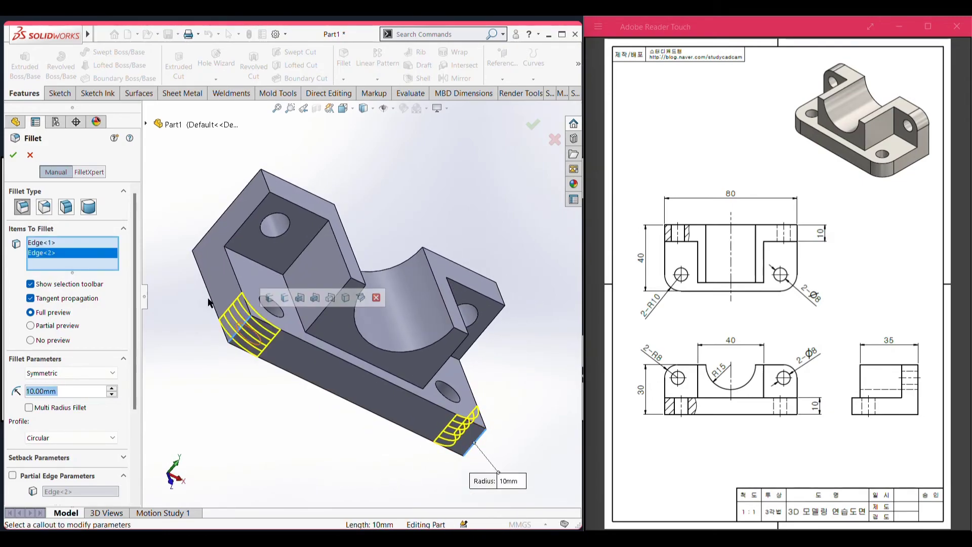
pyautogui.click(14, 158)
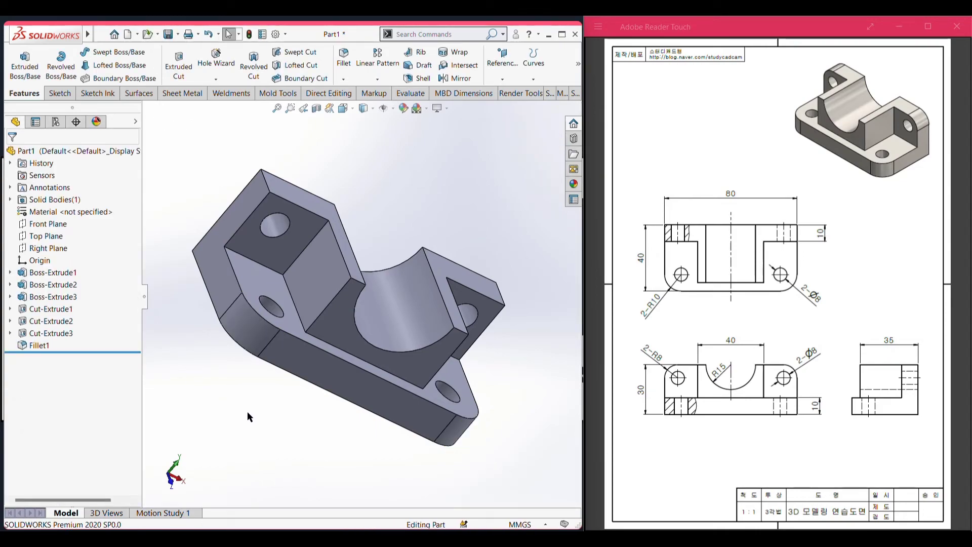
pyautogui.hotkey('ctrl', '7')
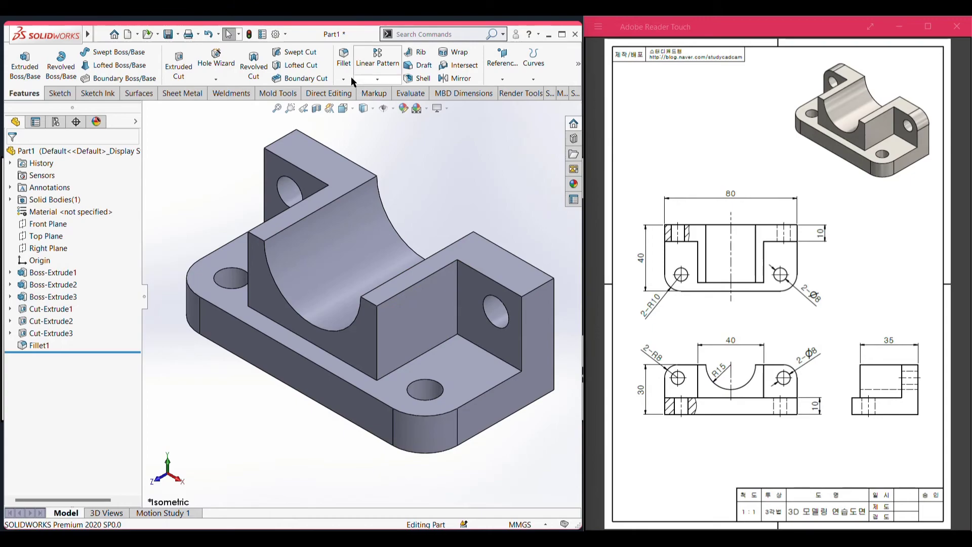
# Add Fillet2 of R8 mm to the top outer edges of the right and left uprights
pyautogui.press('Return')
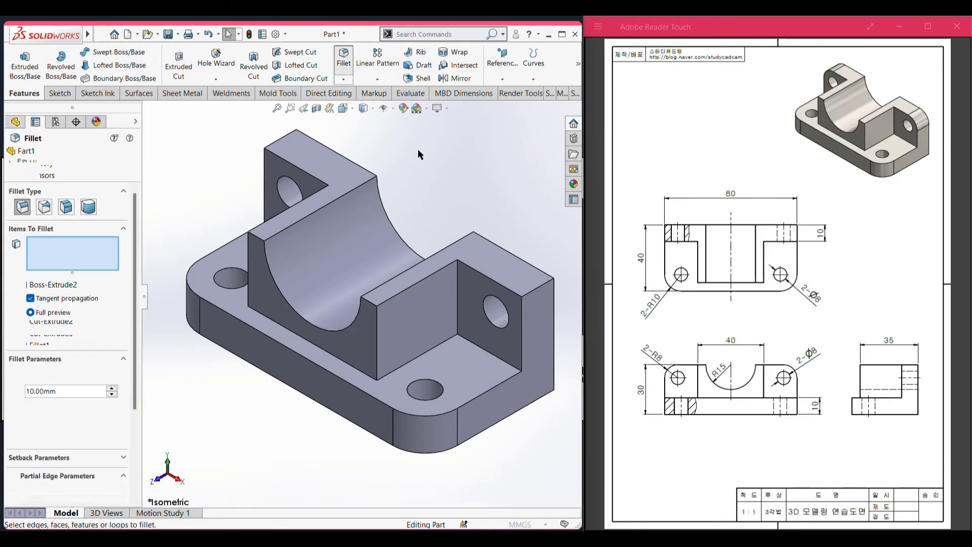
pyautogui.write('8')
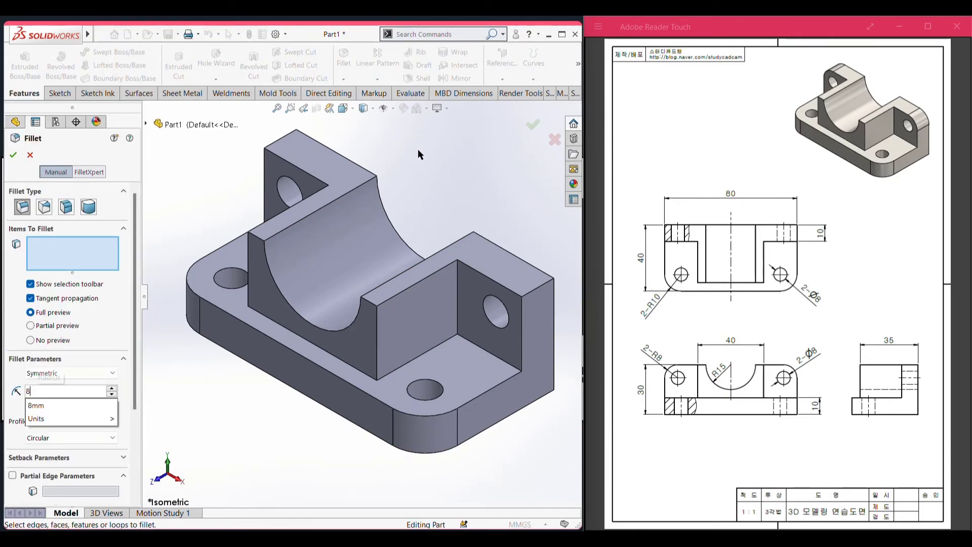
pyautogui.press('Return')
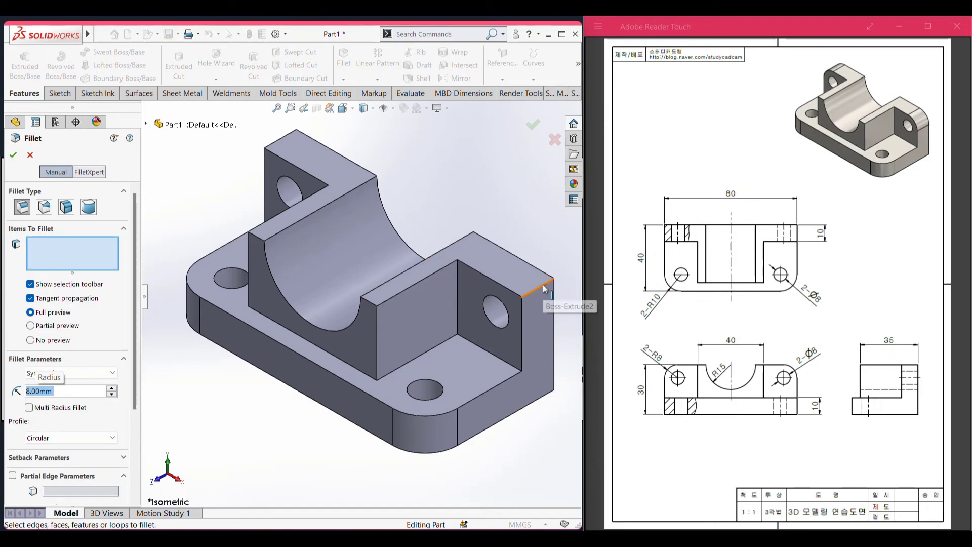
pyautogui.click(538, 284)
pyautogui.moveTo(463, 175); pyautogui.dragTo(323, 183, button='middle')
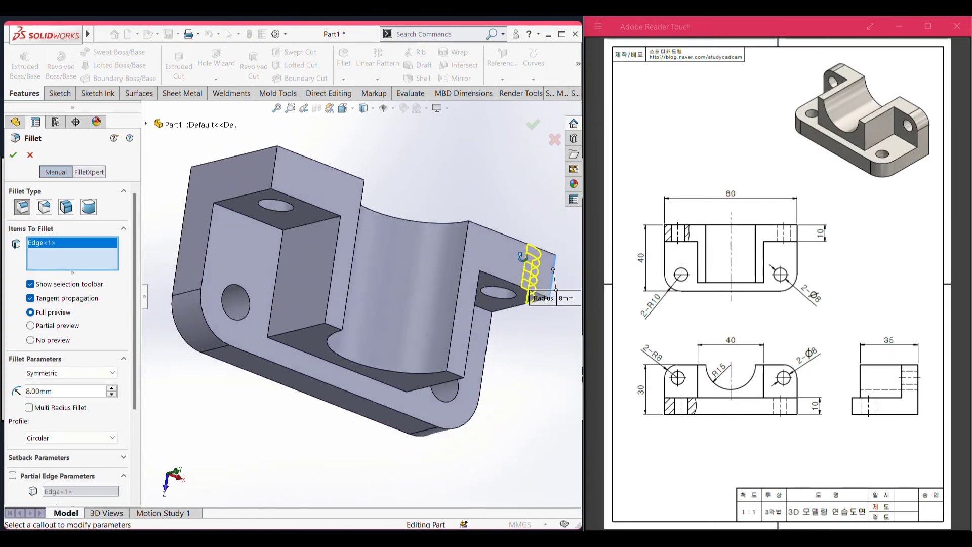
pyautogui.click(271, 172)
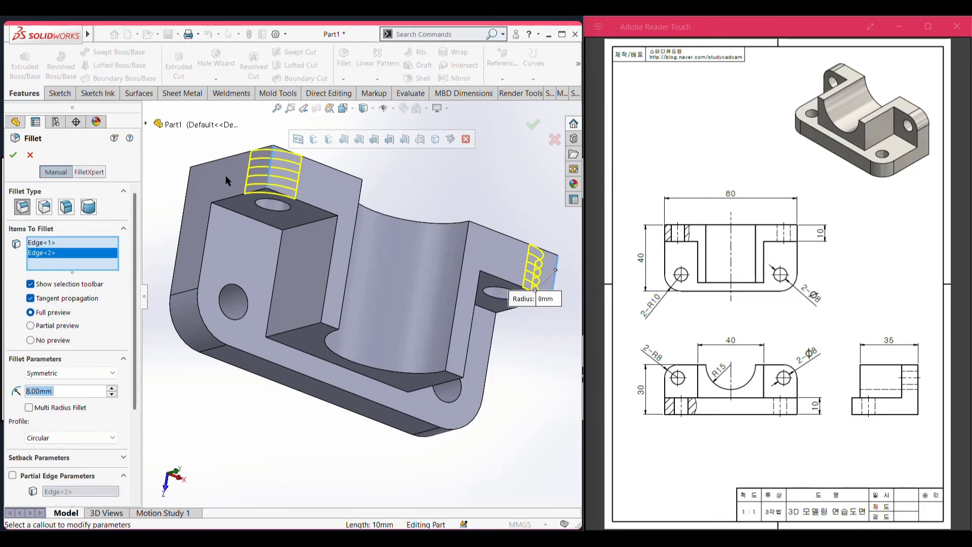
pyautogui.click(14, 156)
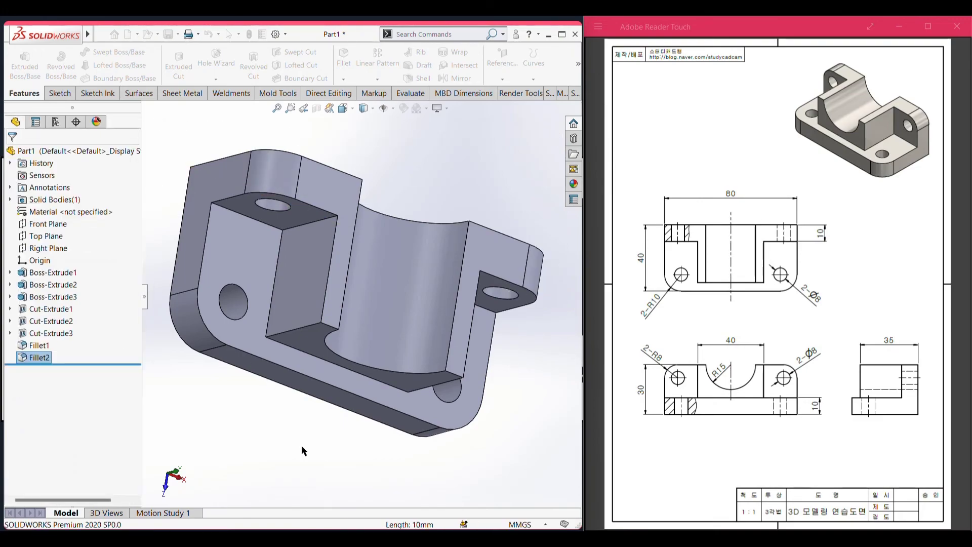
pyautogui.hotkey('ctrl', '7')
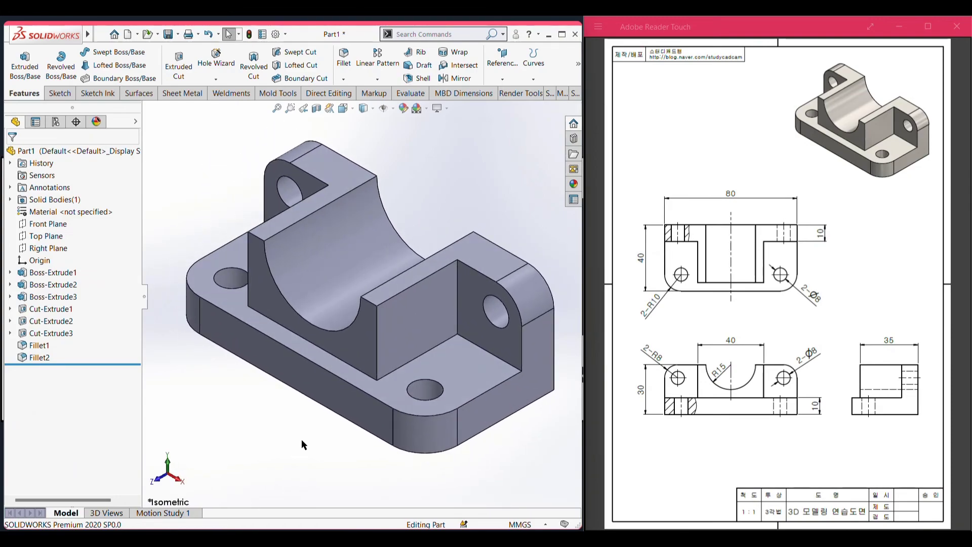